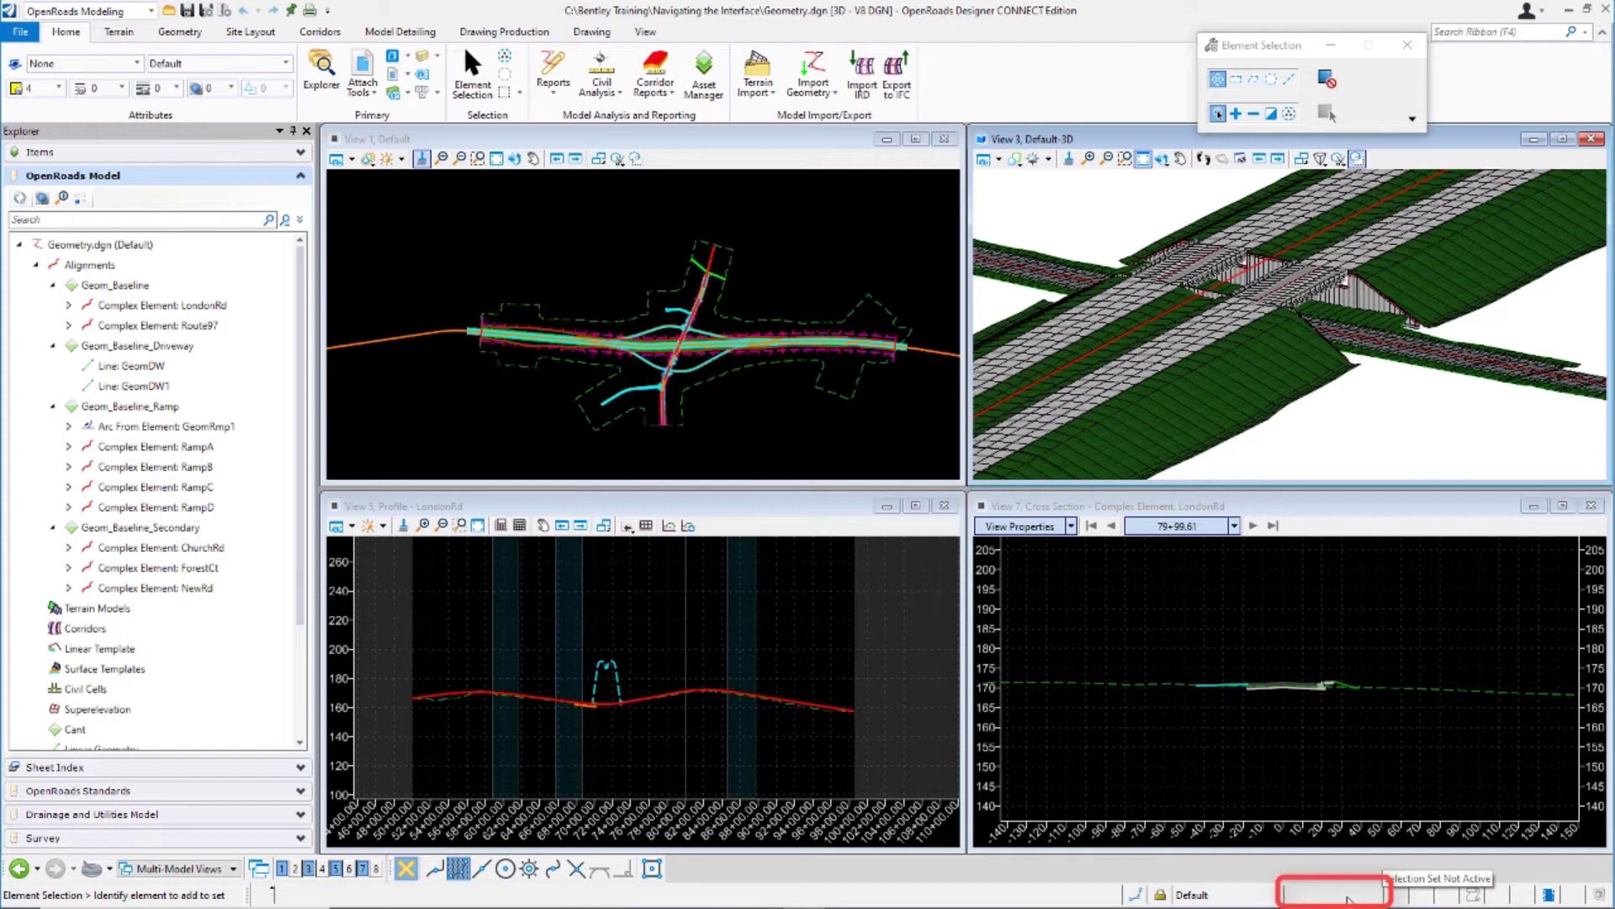
Enable Running Coordinates from the status bar's context menu
right_click(1346, 899)
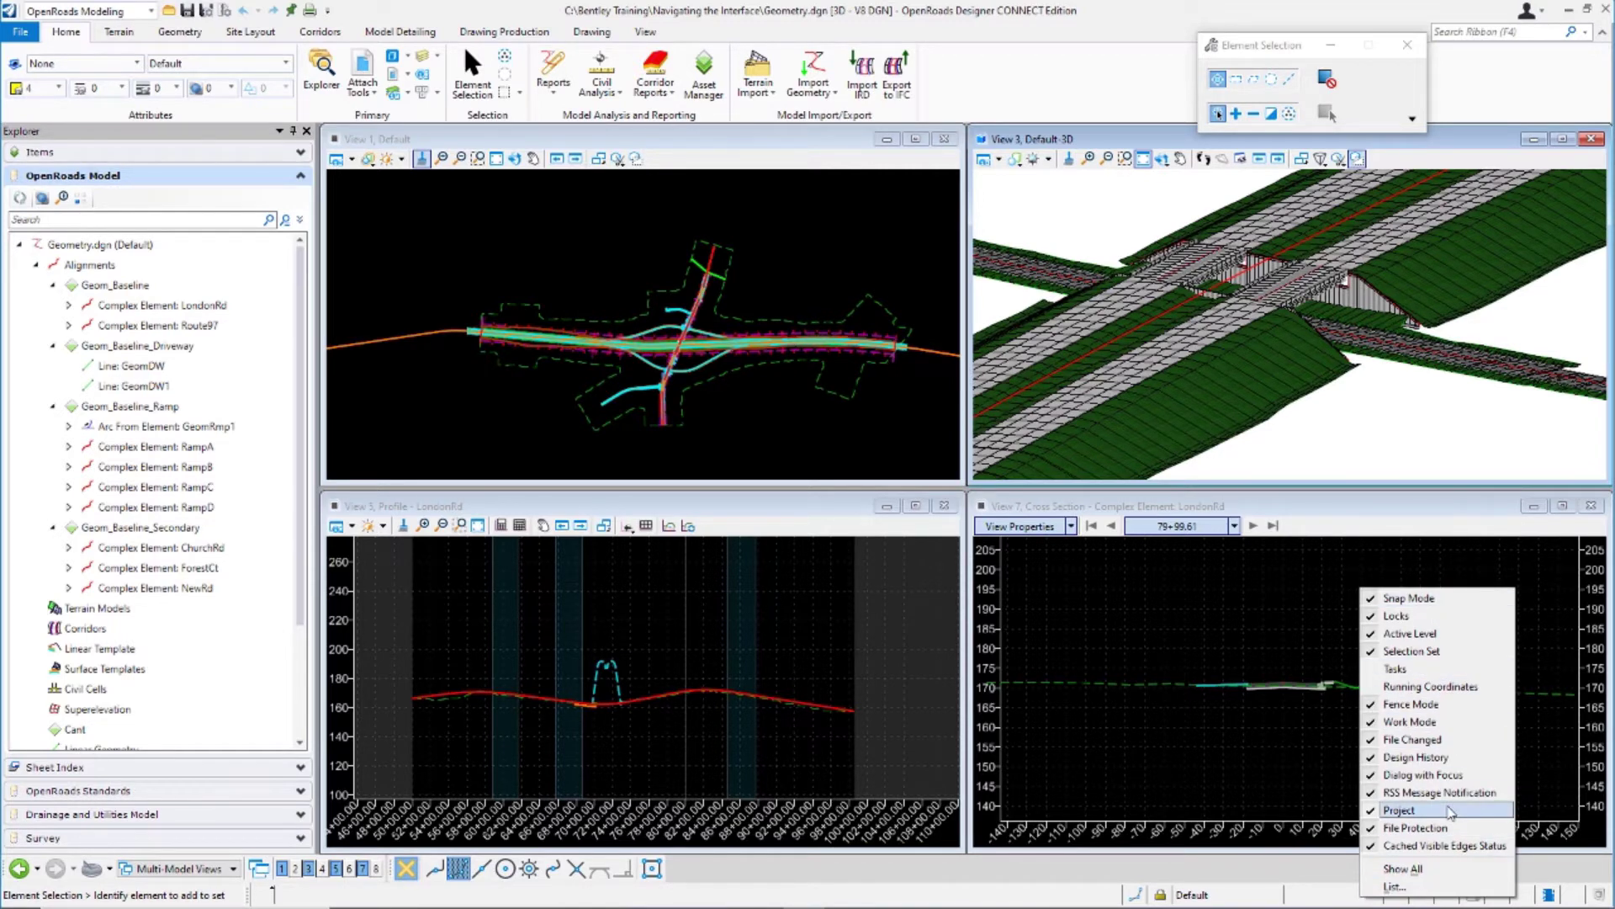
click(1430, 686)
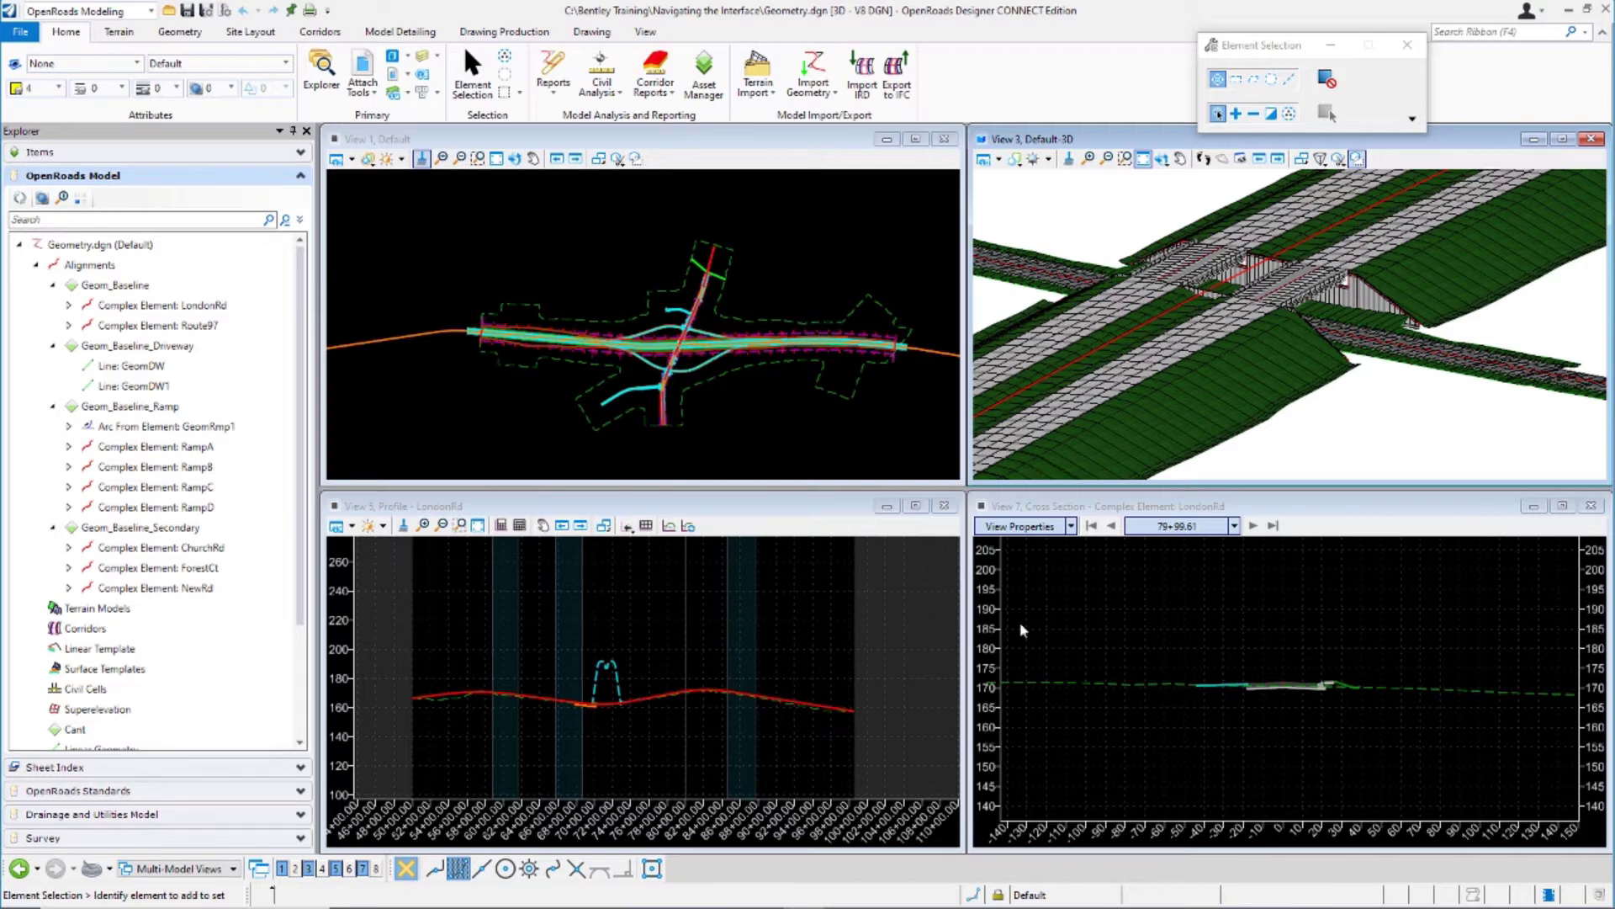
Activate the plan view (View 1) and zoom in on the southern end of the road
click(782, 418)
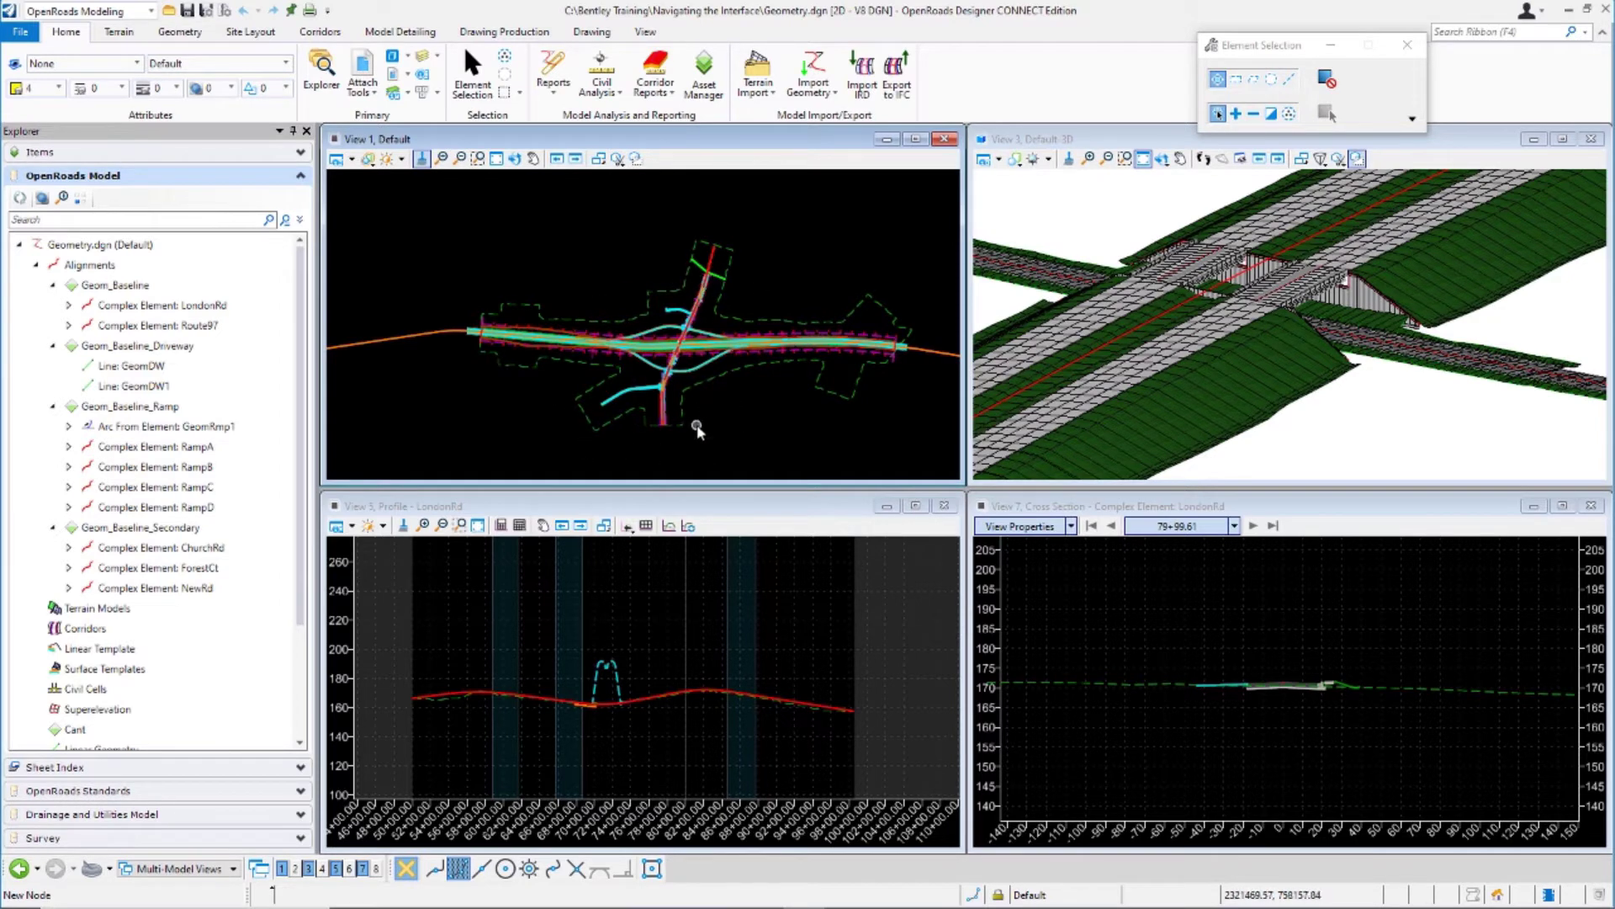
scroll(661, 435, up, 8)
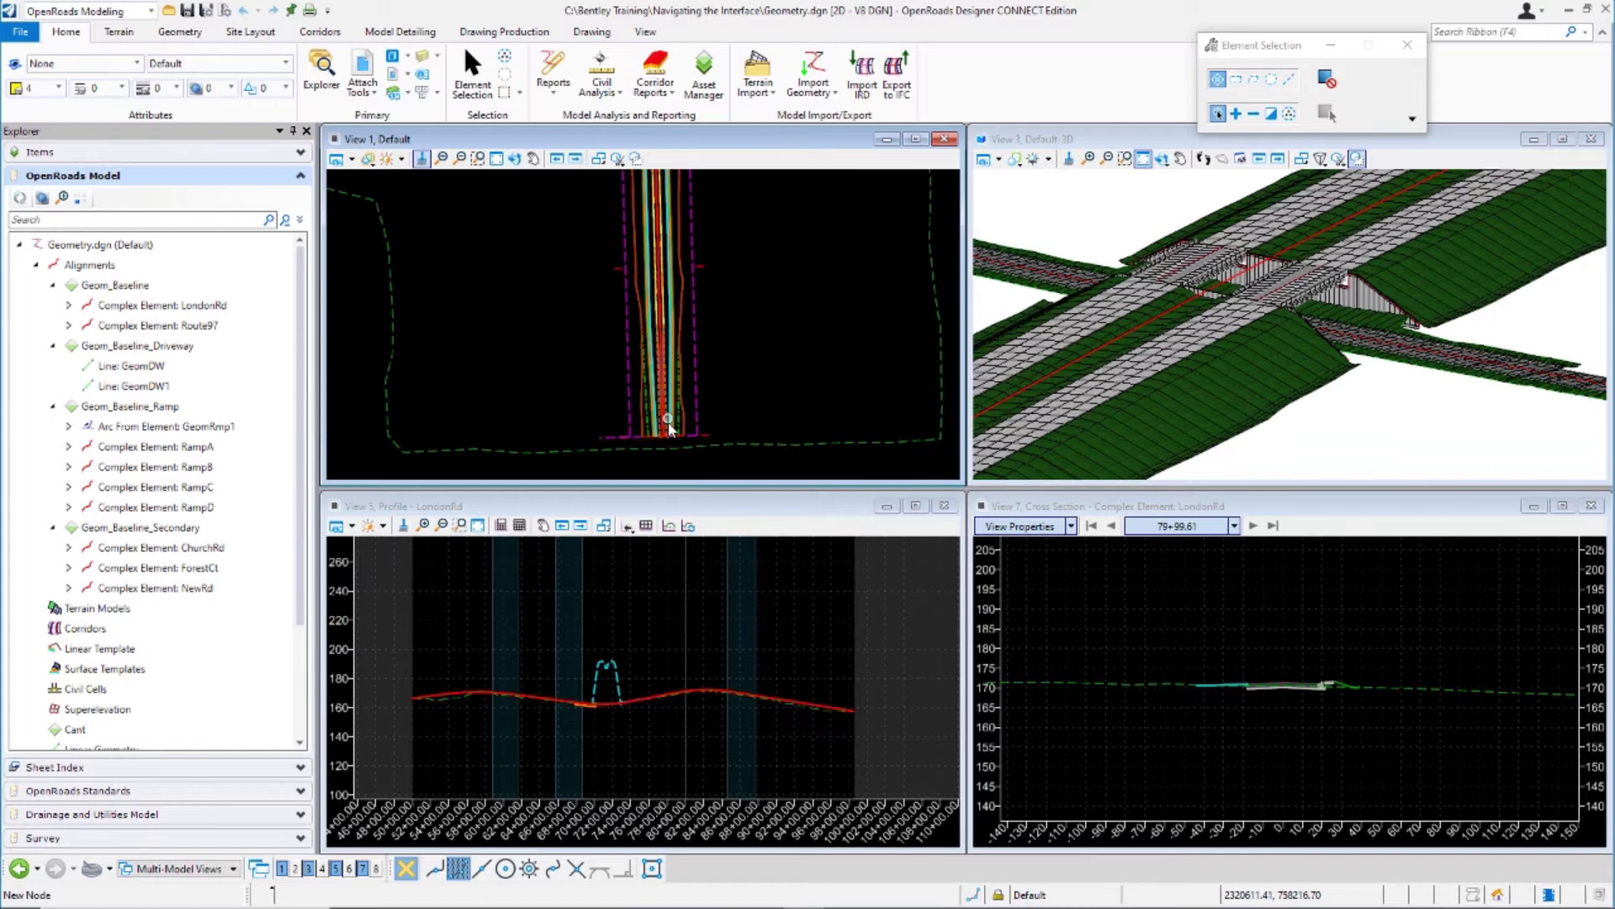
scroll(666, 437, up, 3)
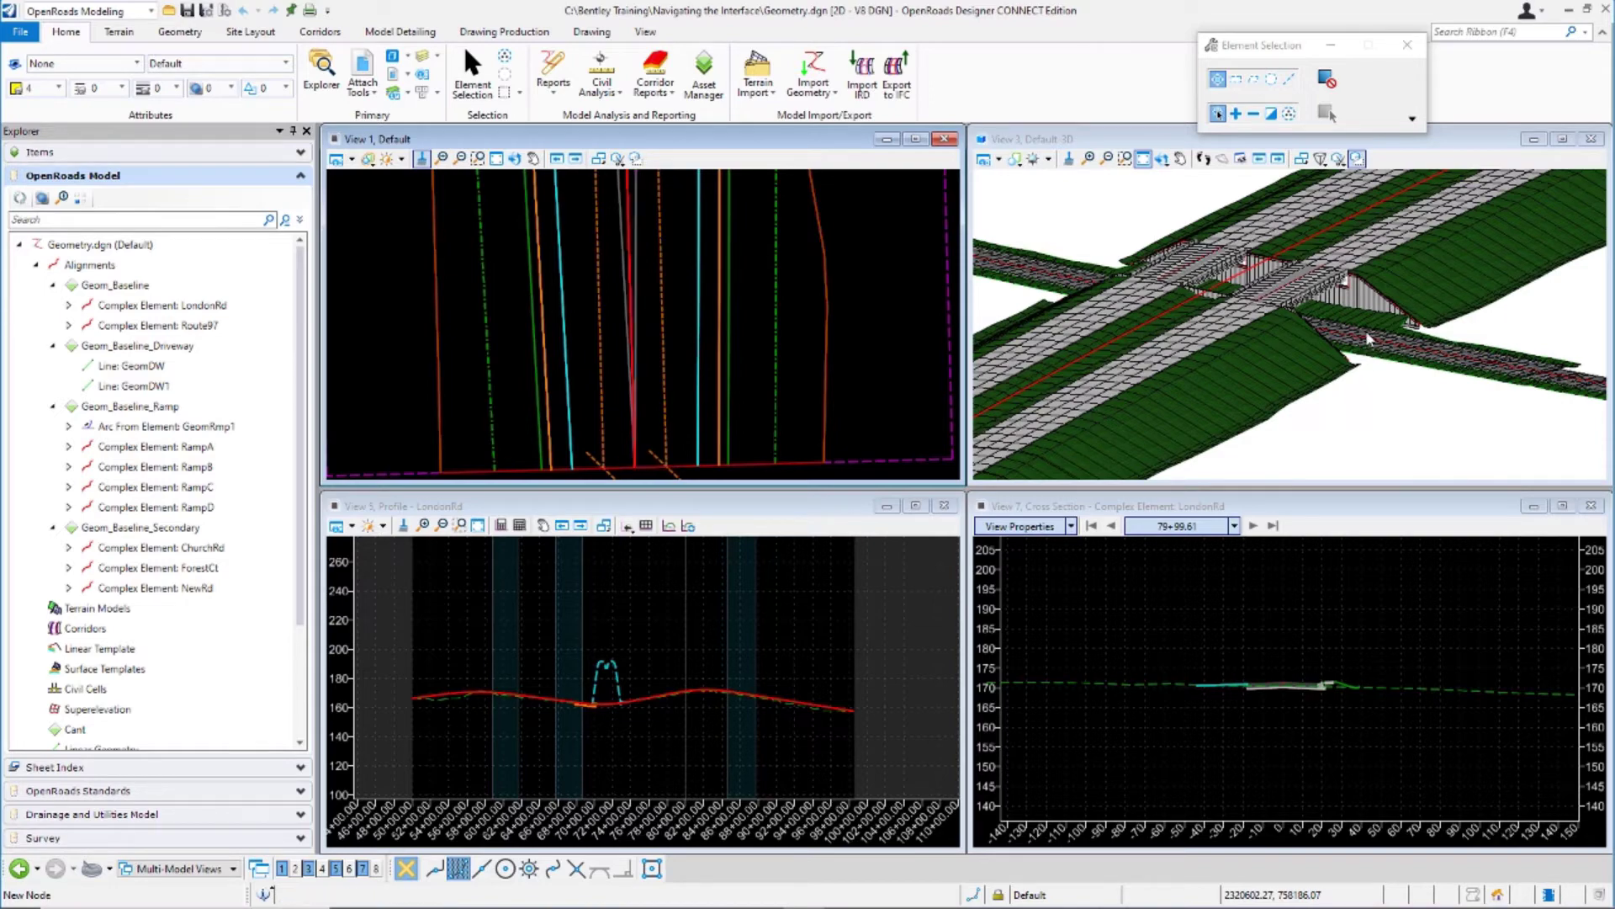
Zoom View 3 onto the road edge and select the LondonRd alignment line with a tentative snap
scroll(1369, 339, down, 2)
scroll(1369, 339, down, 5)
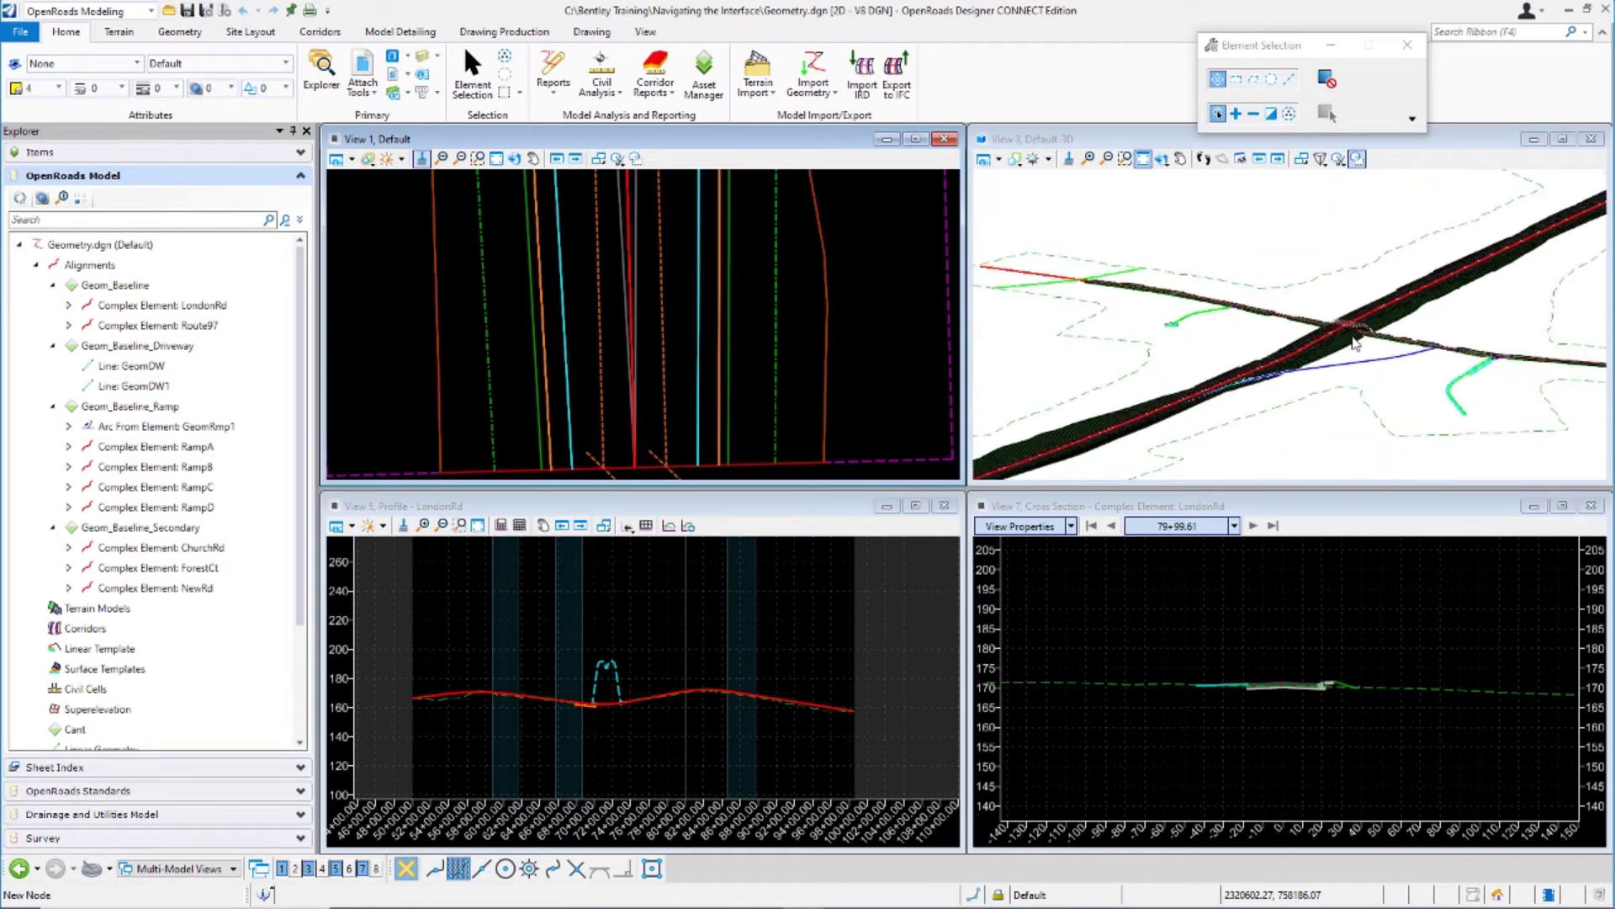
scroll(1565, 370, up, 6)
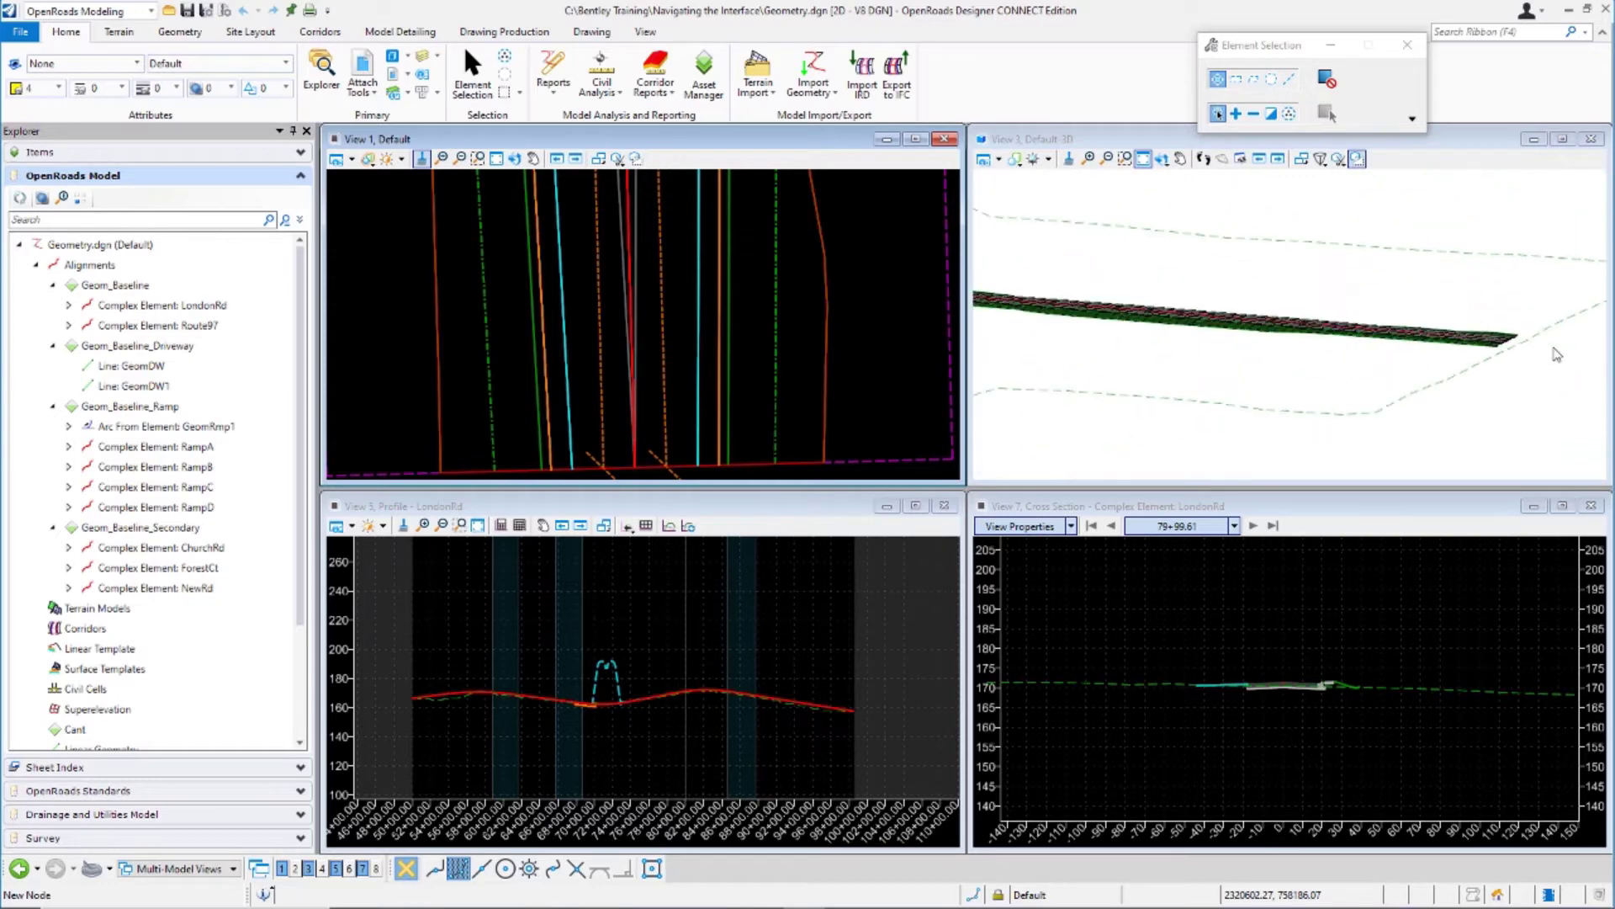
scroll(1412, 310, up, 3)
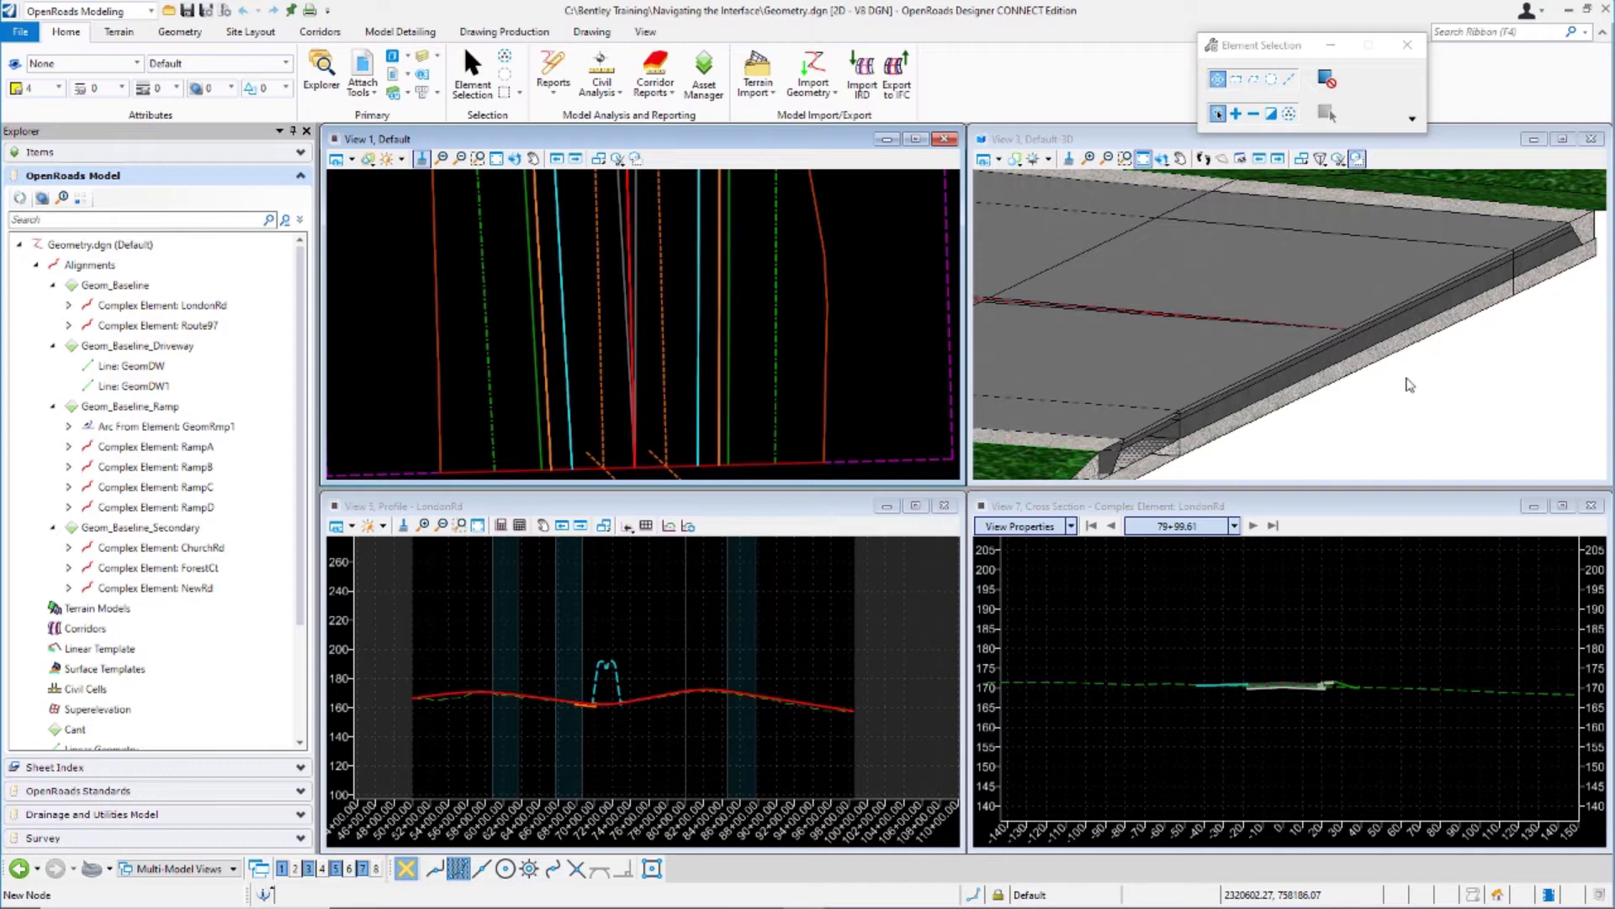
click(1345, 330)
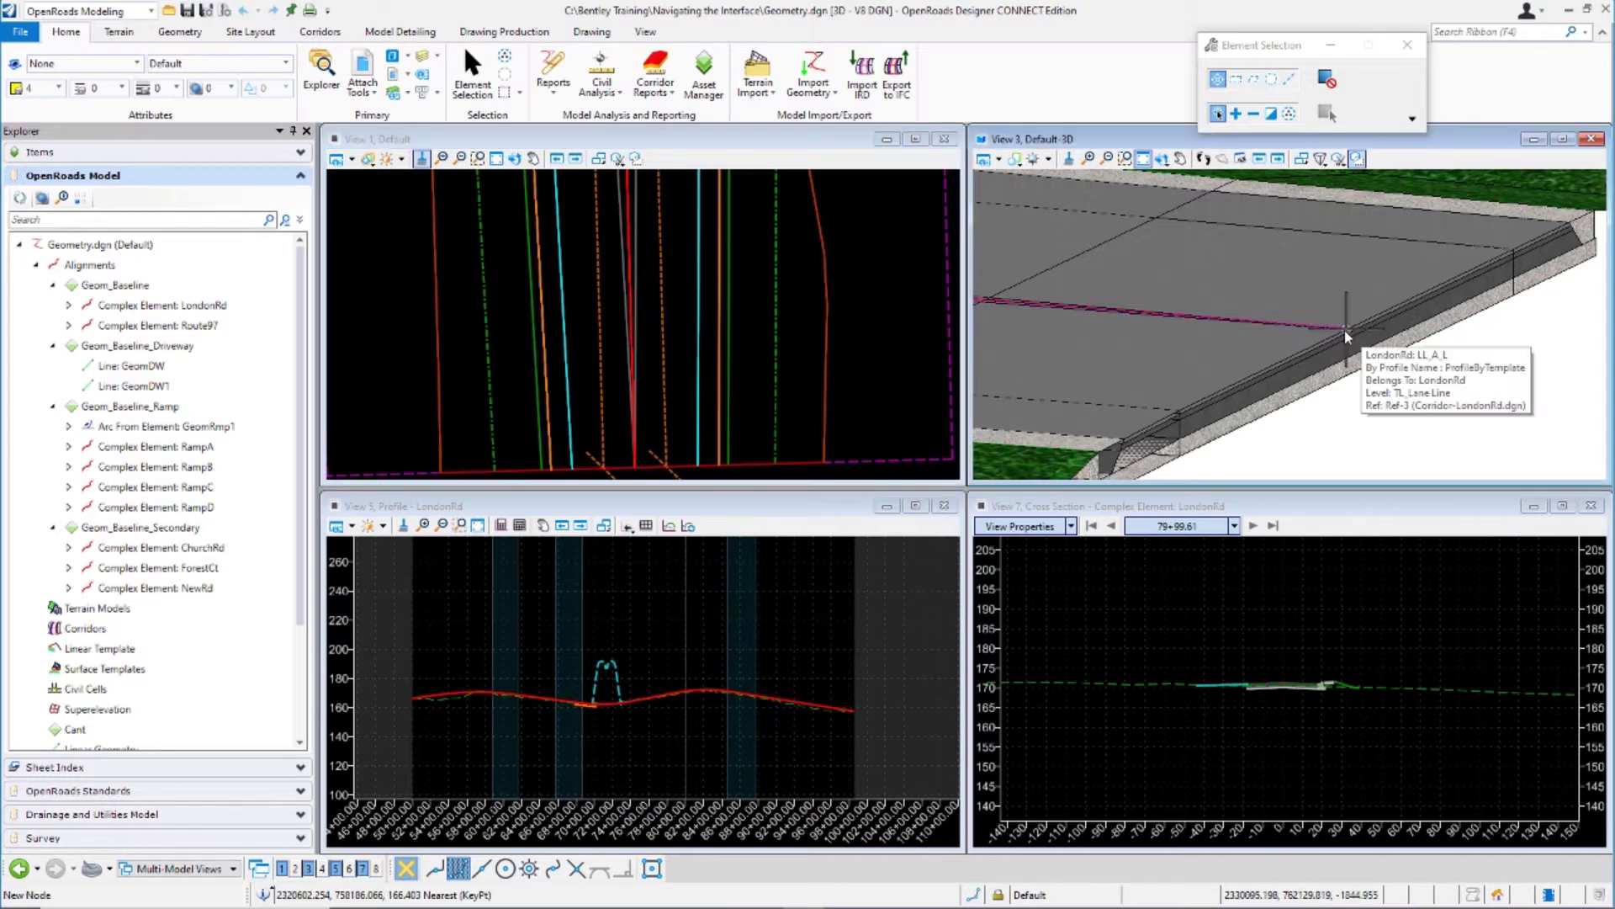
middle_click(1345, 329)
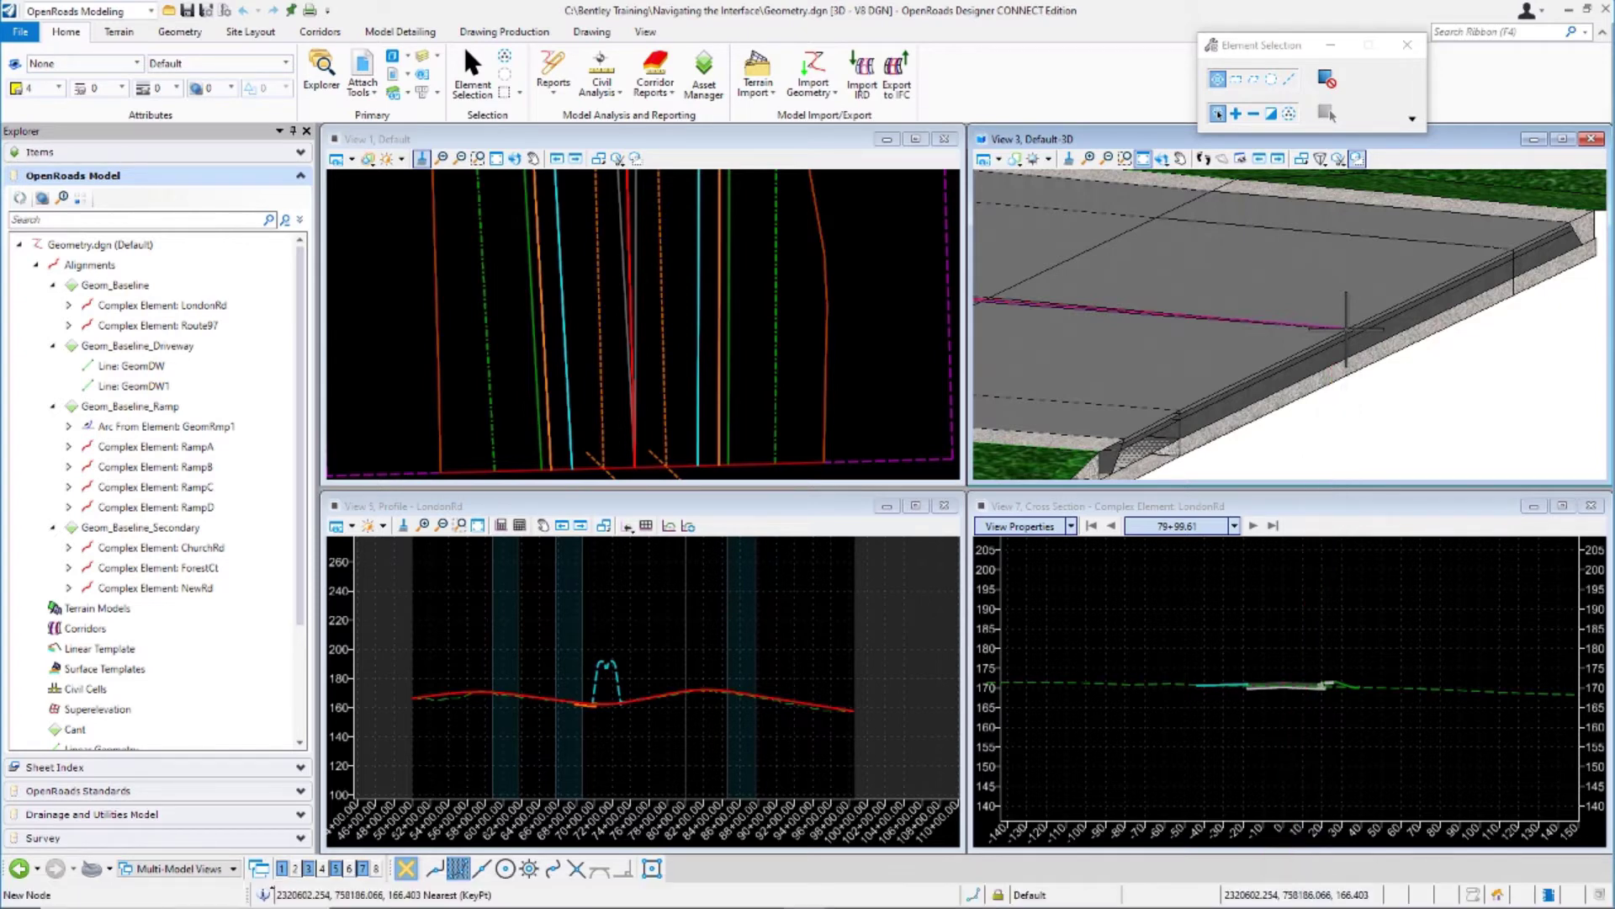
click(1347, 327)
Zoom into the cross-section crown and snap to the LondonRd centreline point at -0.000, 171.319
click(1287, 676)
scroll(1286, 682, up, 5)
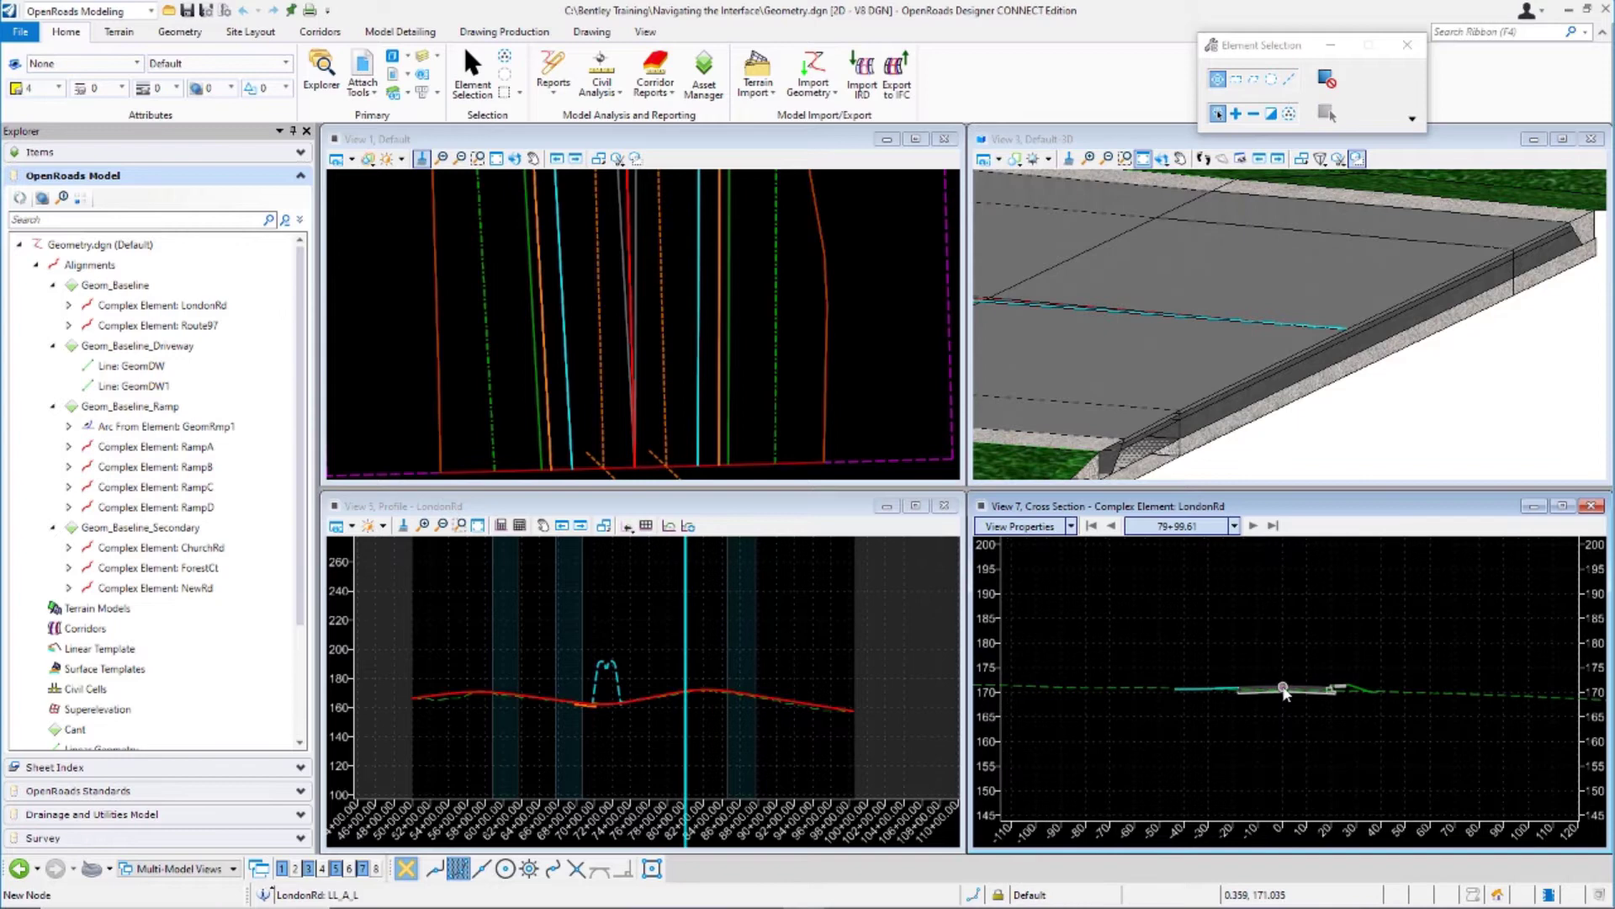
scroll(1285, 691, up, 2)
scroll(1283, 690, up, 1)
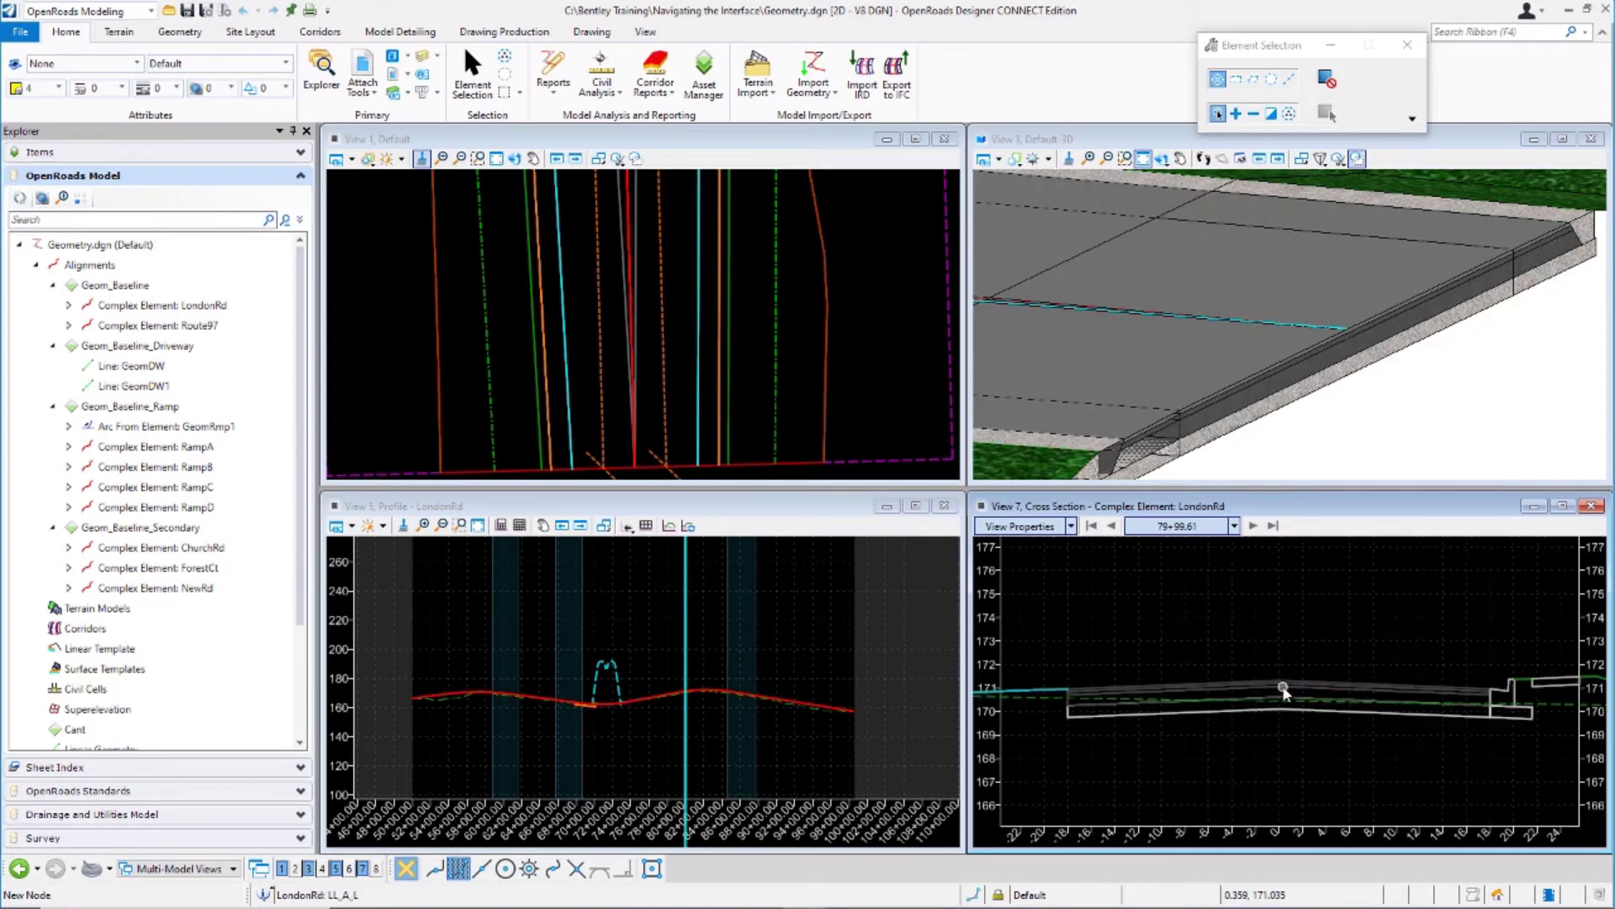
scroll(1288, 656, up, 1)
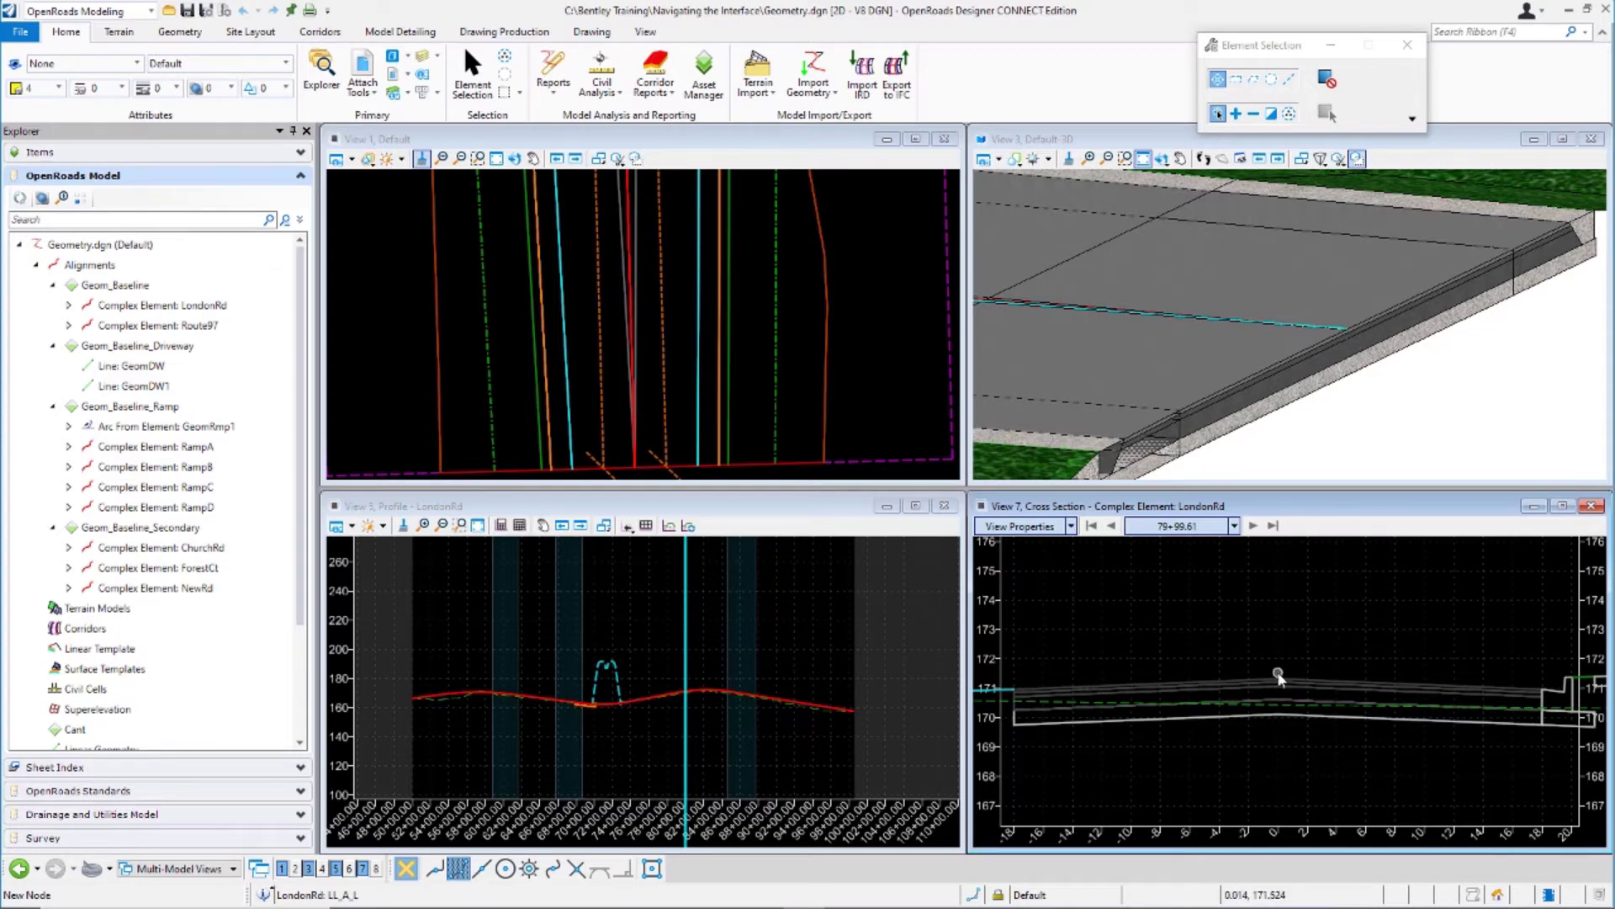
mouse_move(1278, 684)
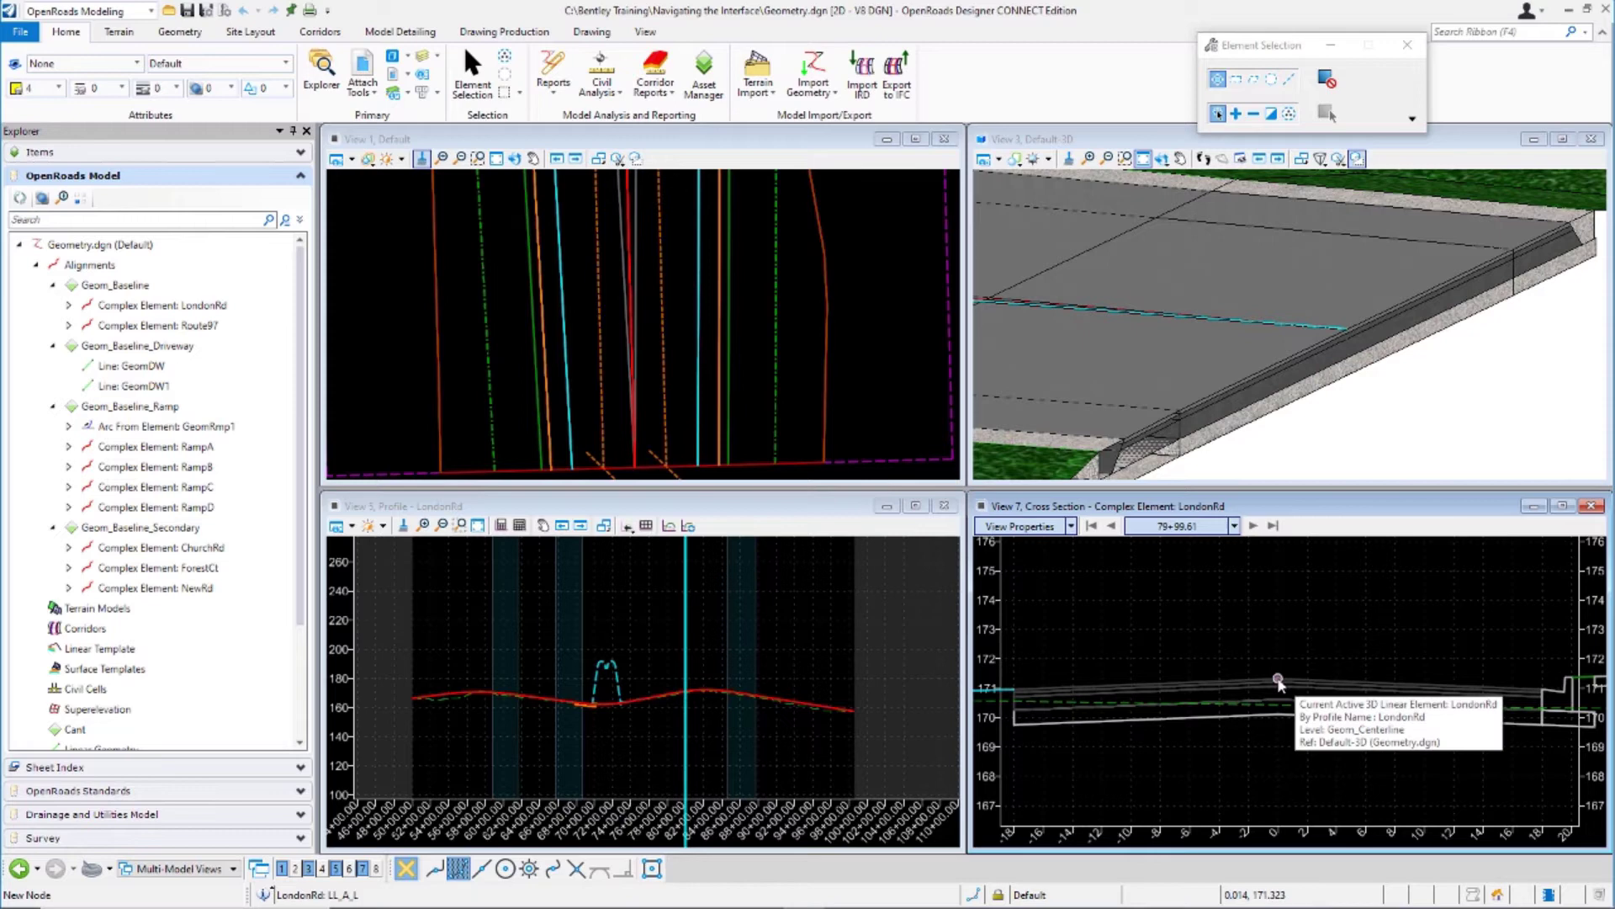
middle_click(1278, 681)
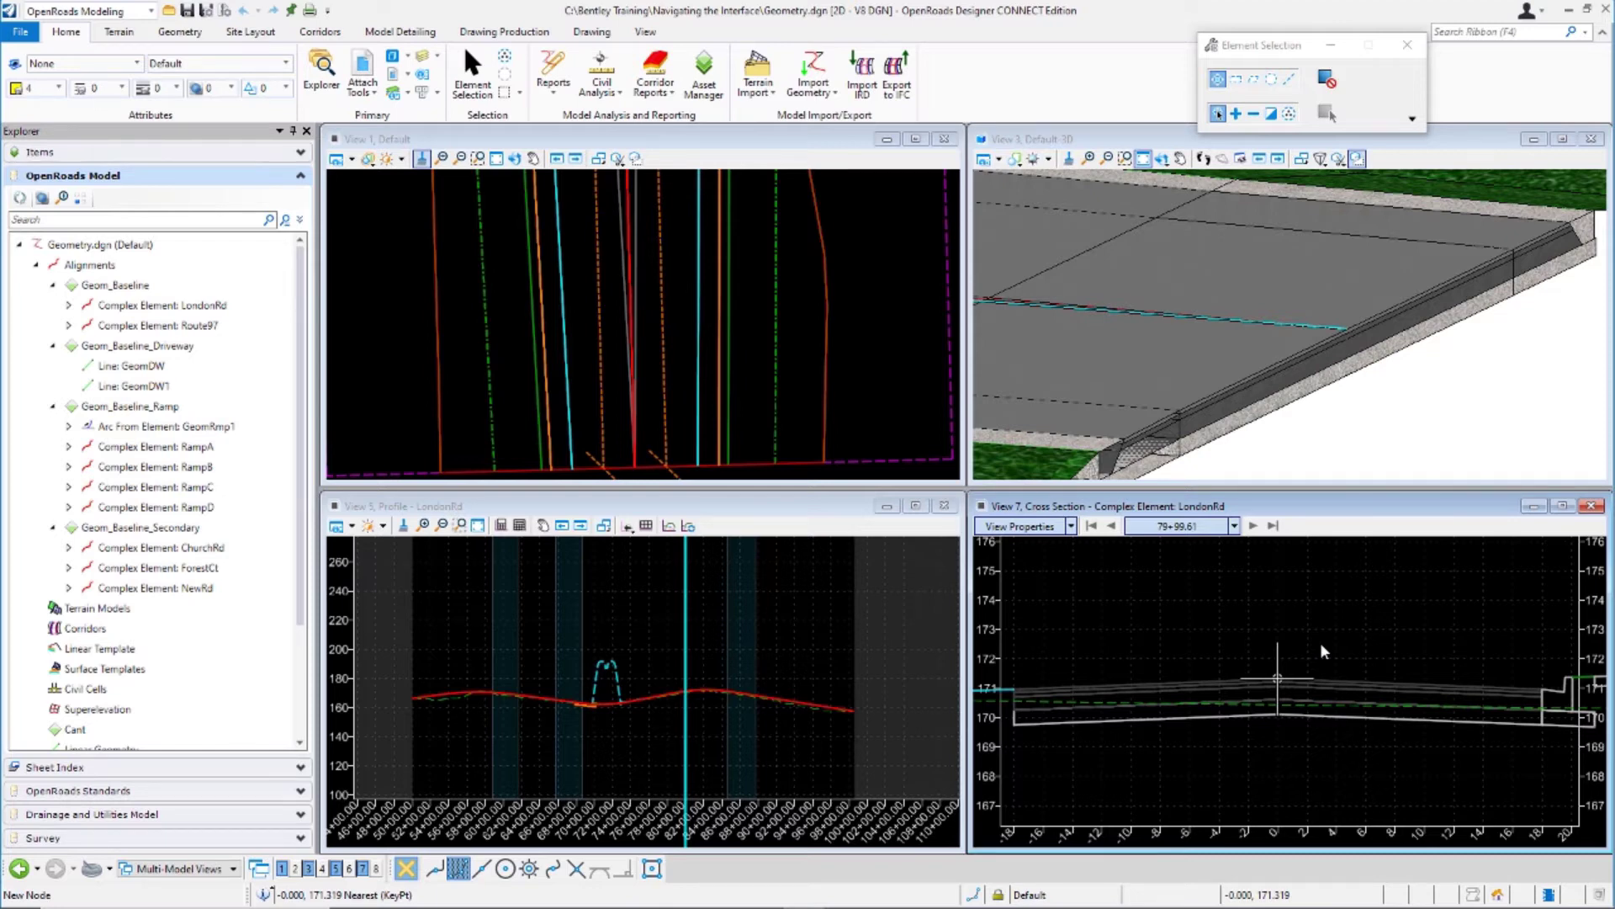
click(1320, 643)
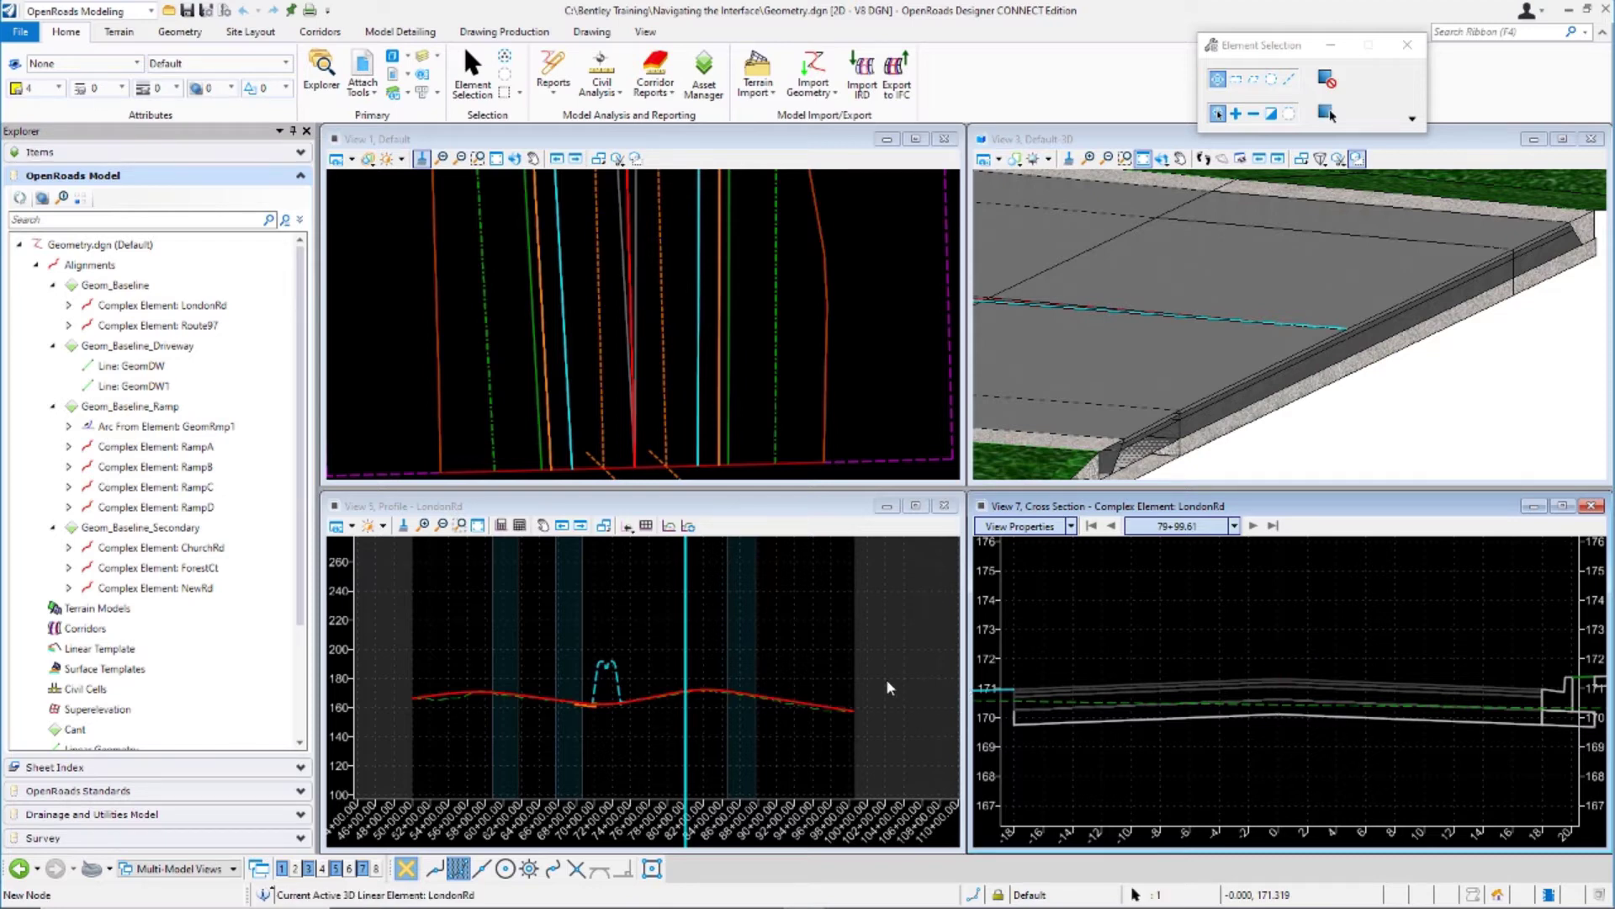
Zoom into the start of the LondonRd profile near station 50+00 and check a point on the profile line
click(851, 656)
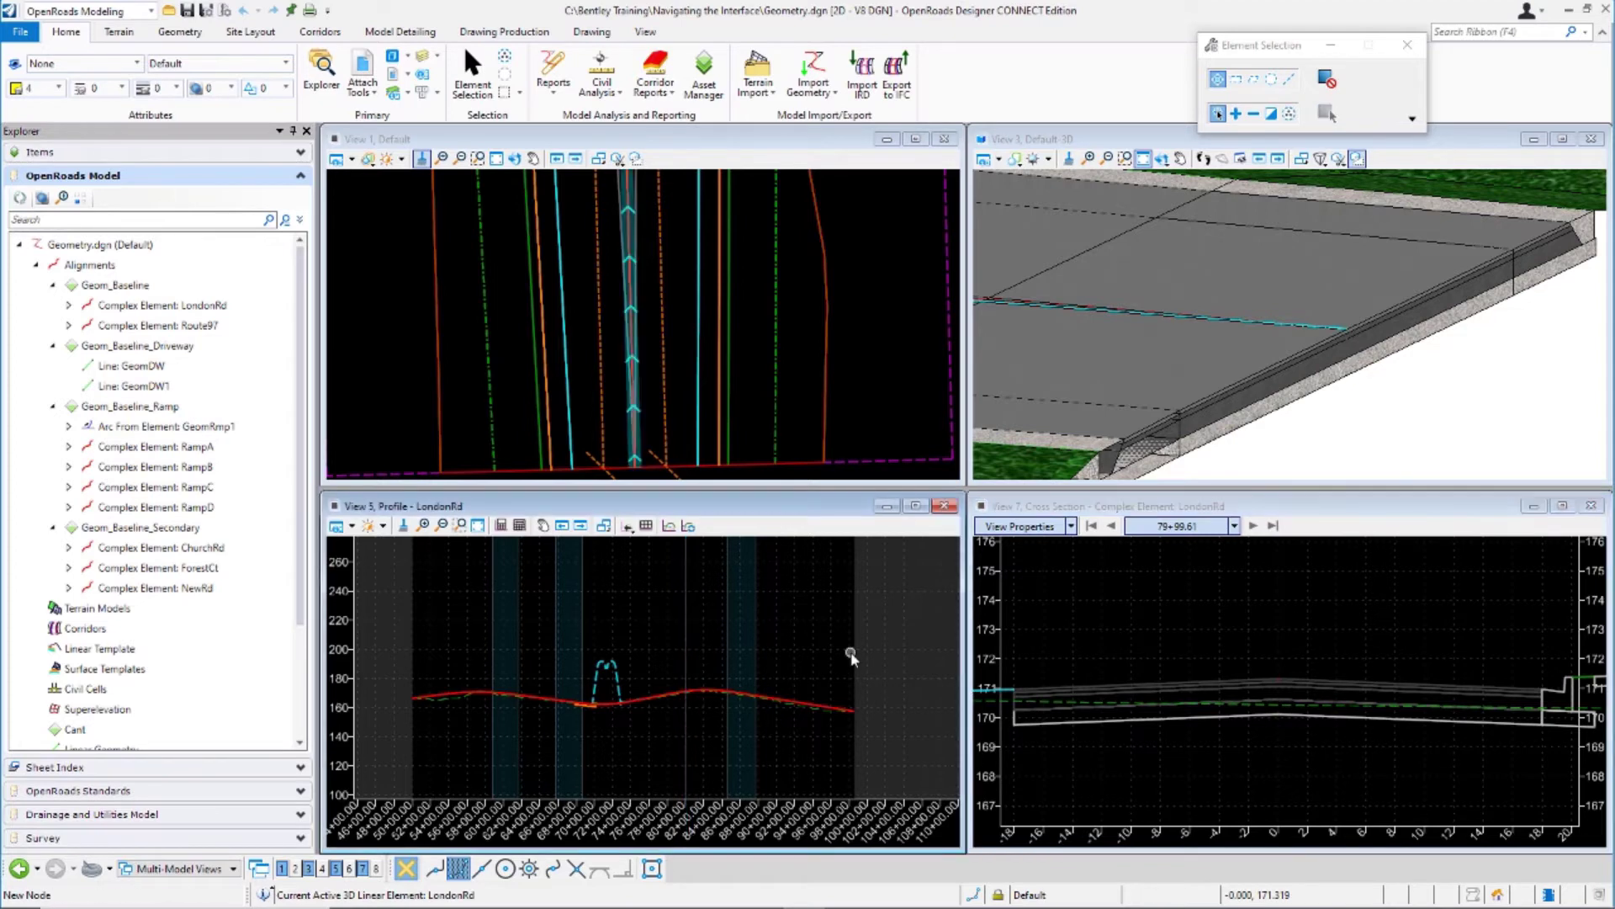
scroll(397, 699, up, 3)
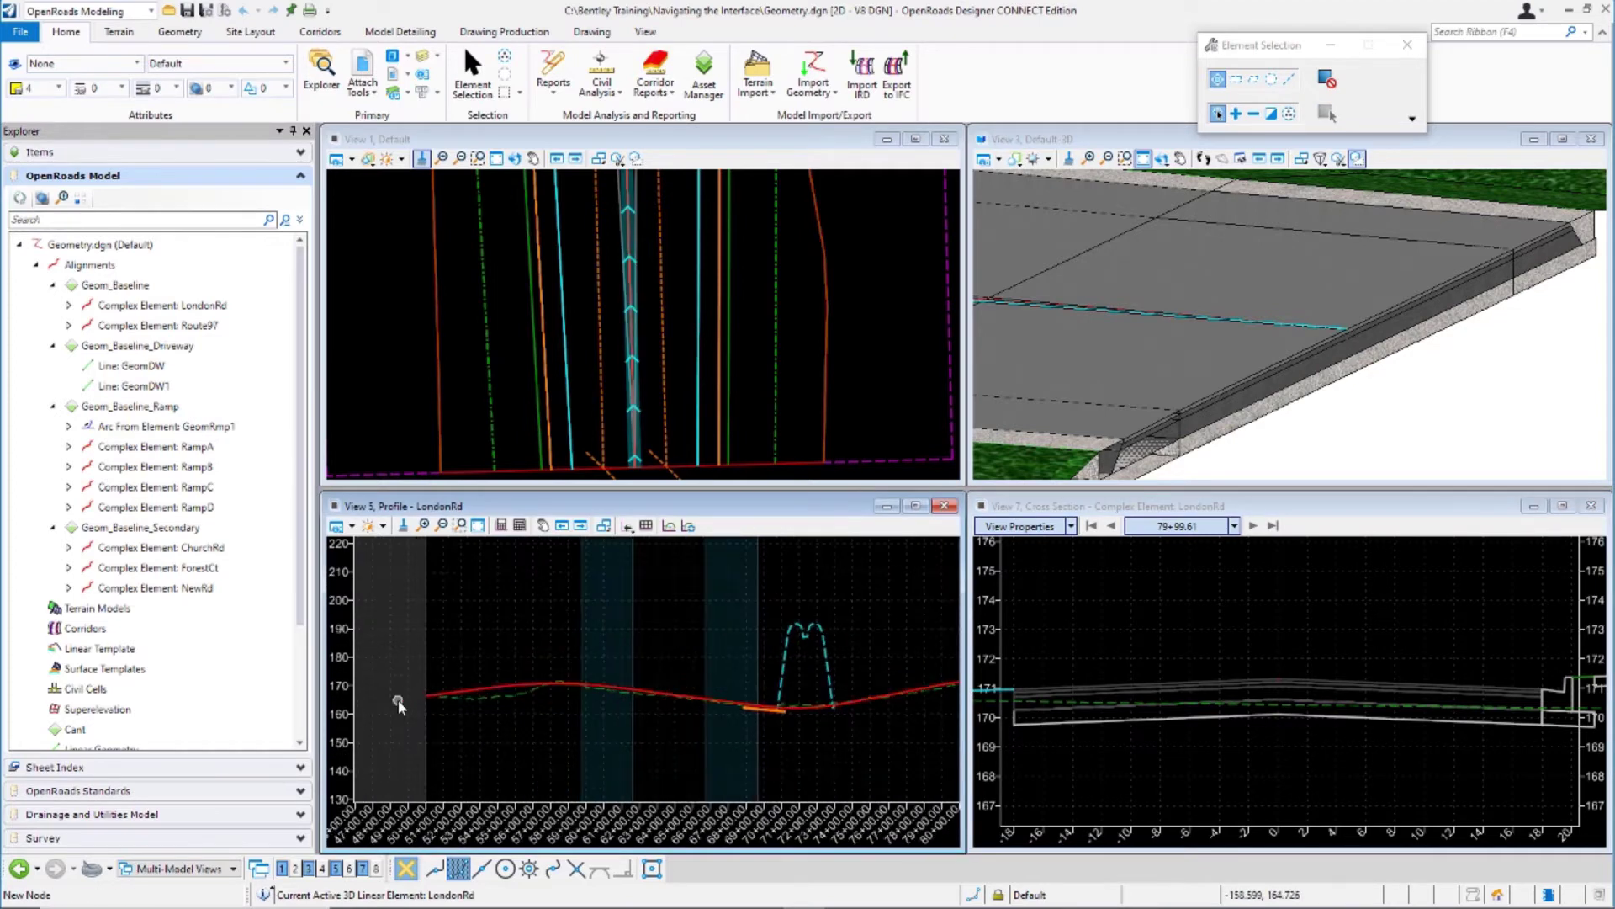
scroll(397, 699, up, 3)
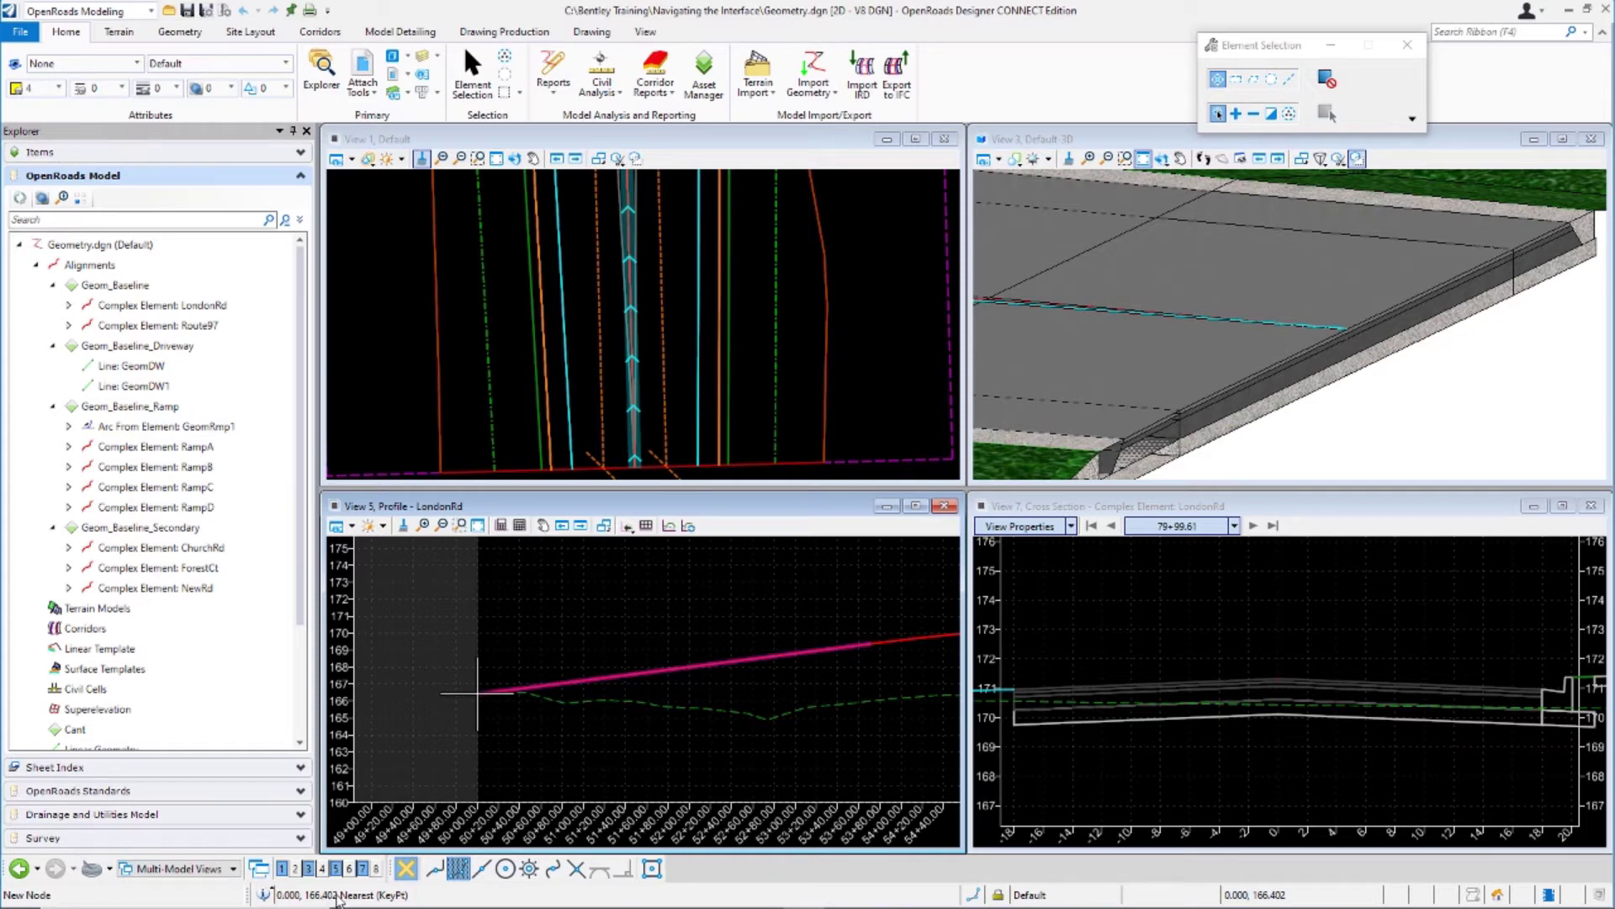
click(619, 646)
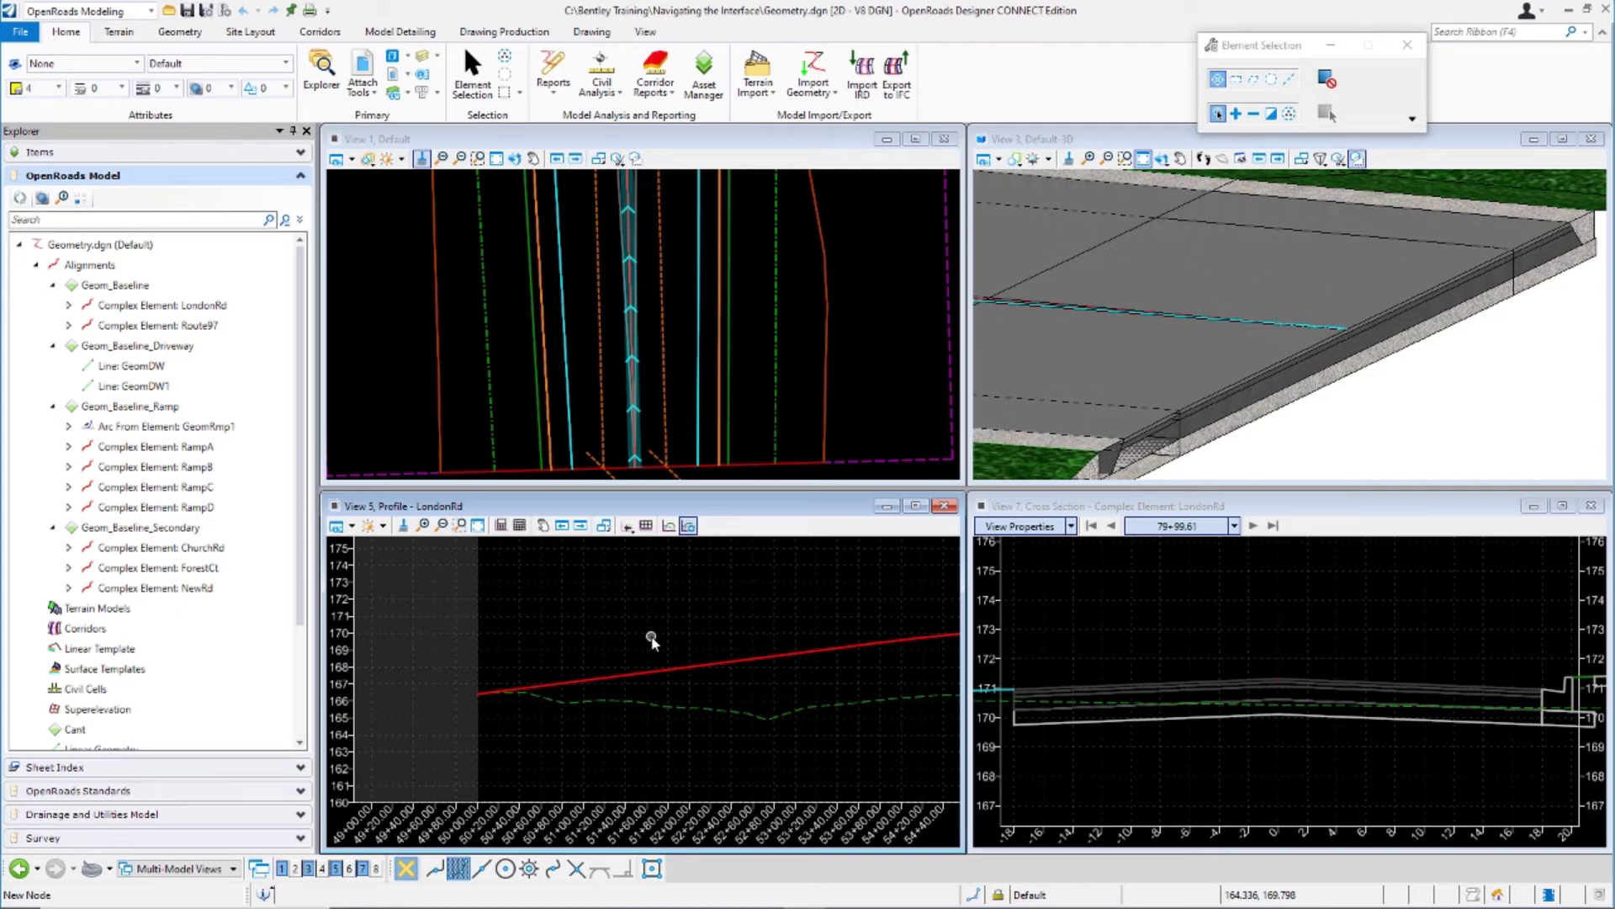
Launch Analyze Point from Home > Civil Analysis, leaving it waiting for an element
click(669, 525)
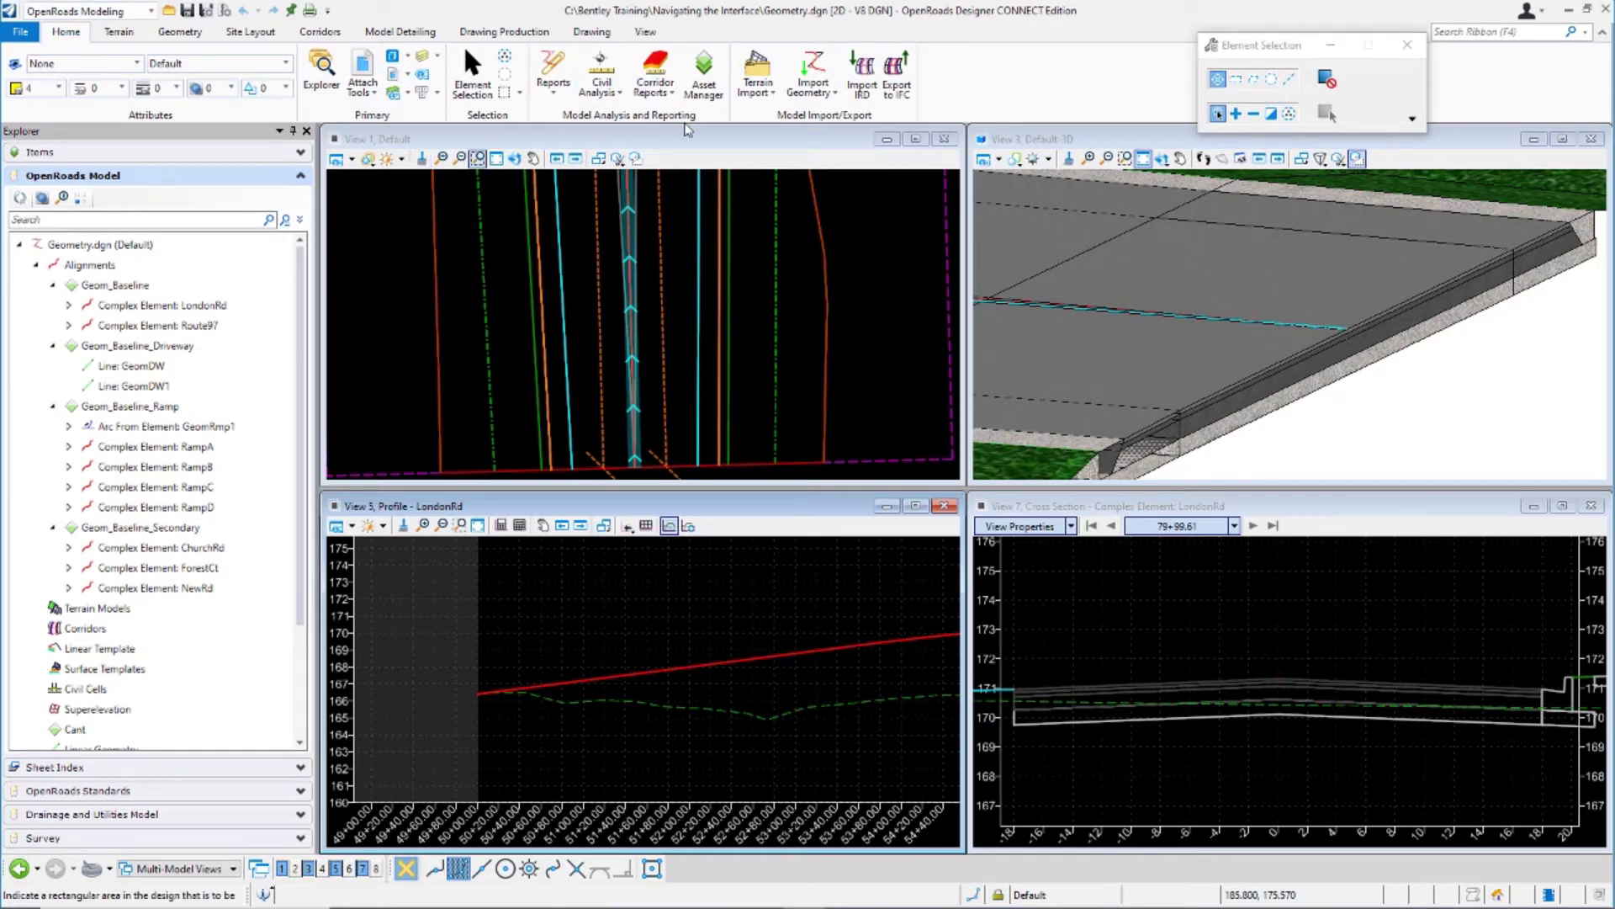
click(620, 101)
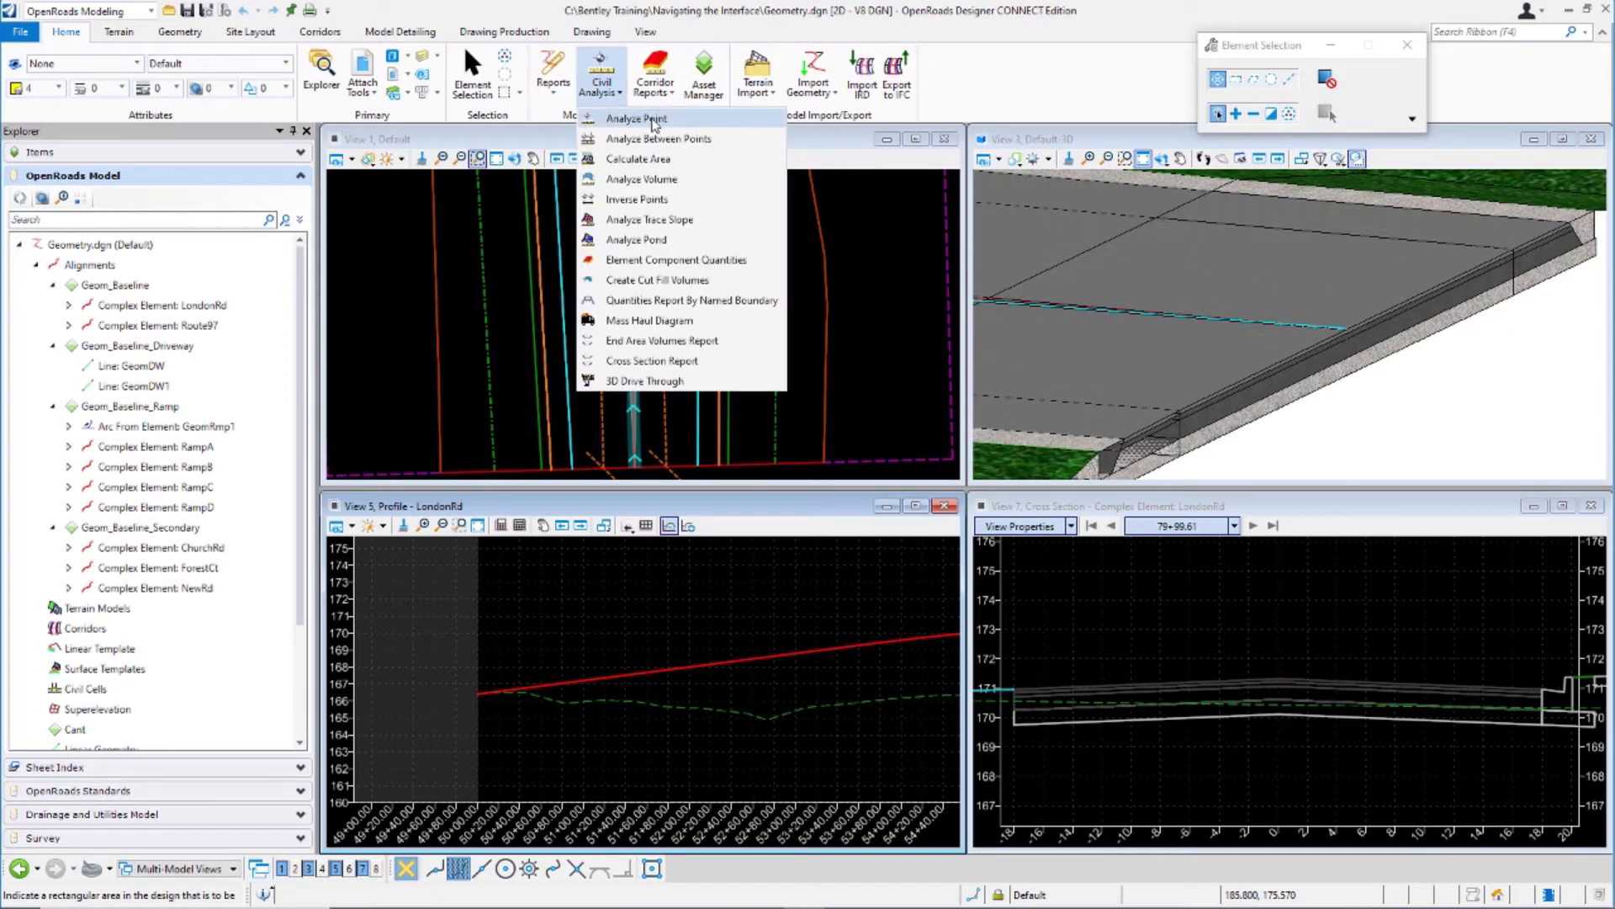
click(637, 119)
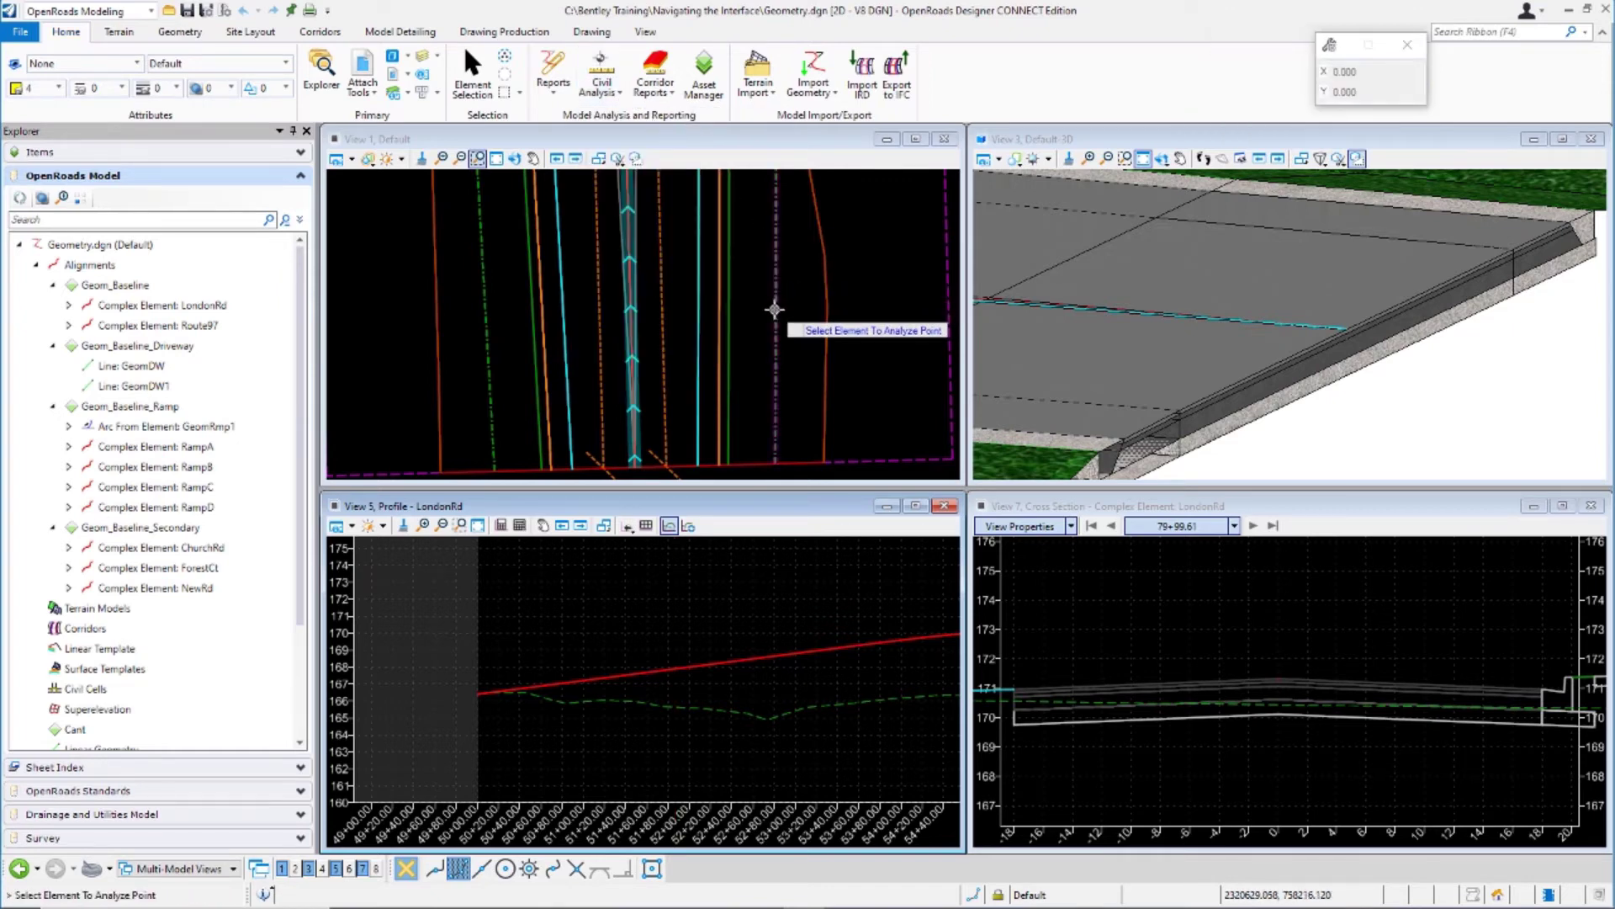
mouse_move(775, 310)
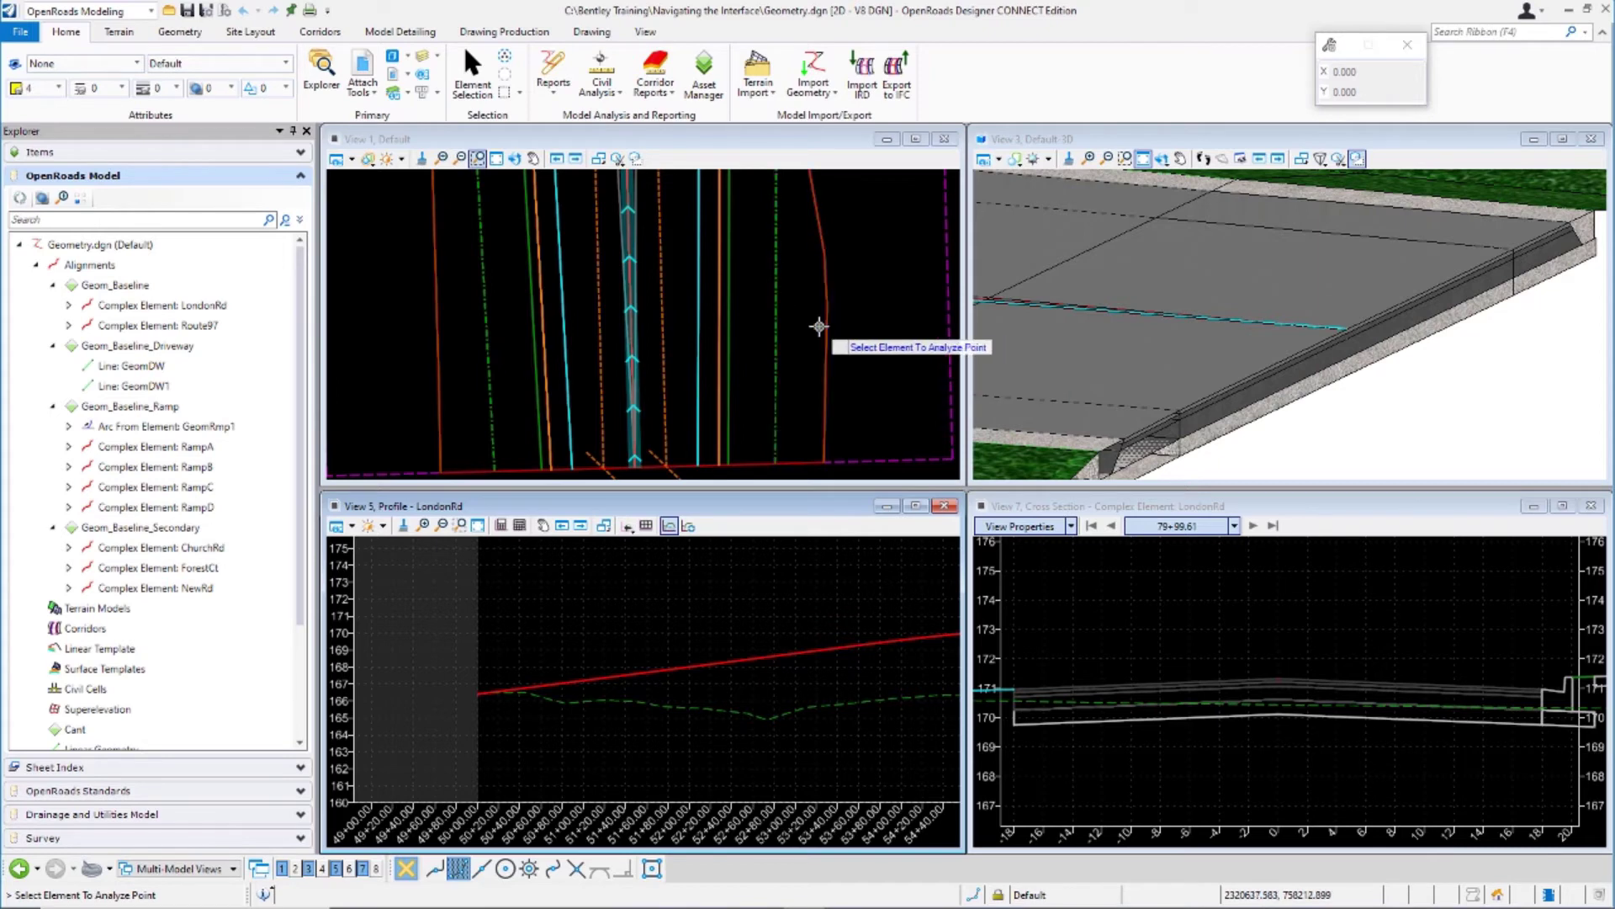
Analyze points against LondonRd, ending at station 54+28.65, elevation 169.794, slope 0.67%
click(629, 273)
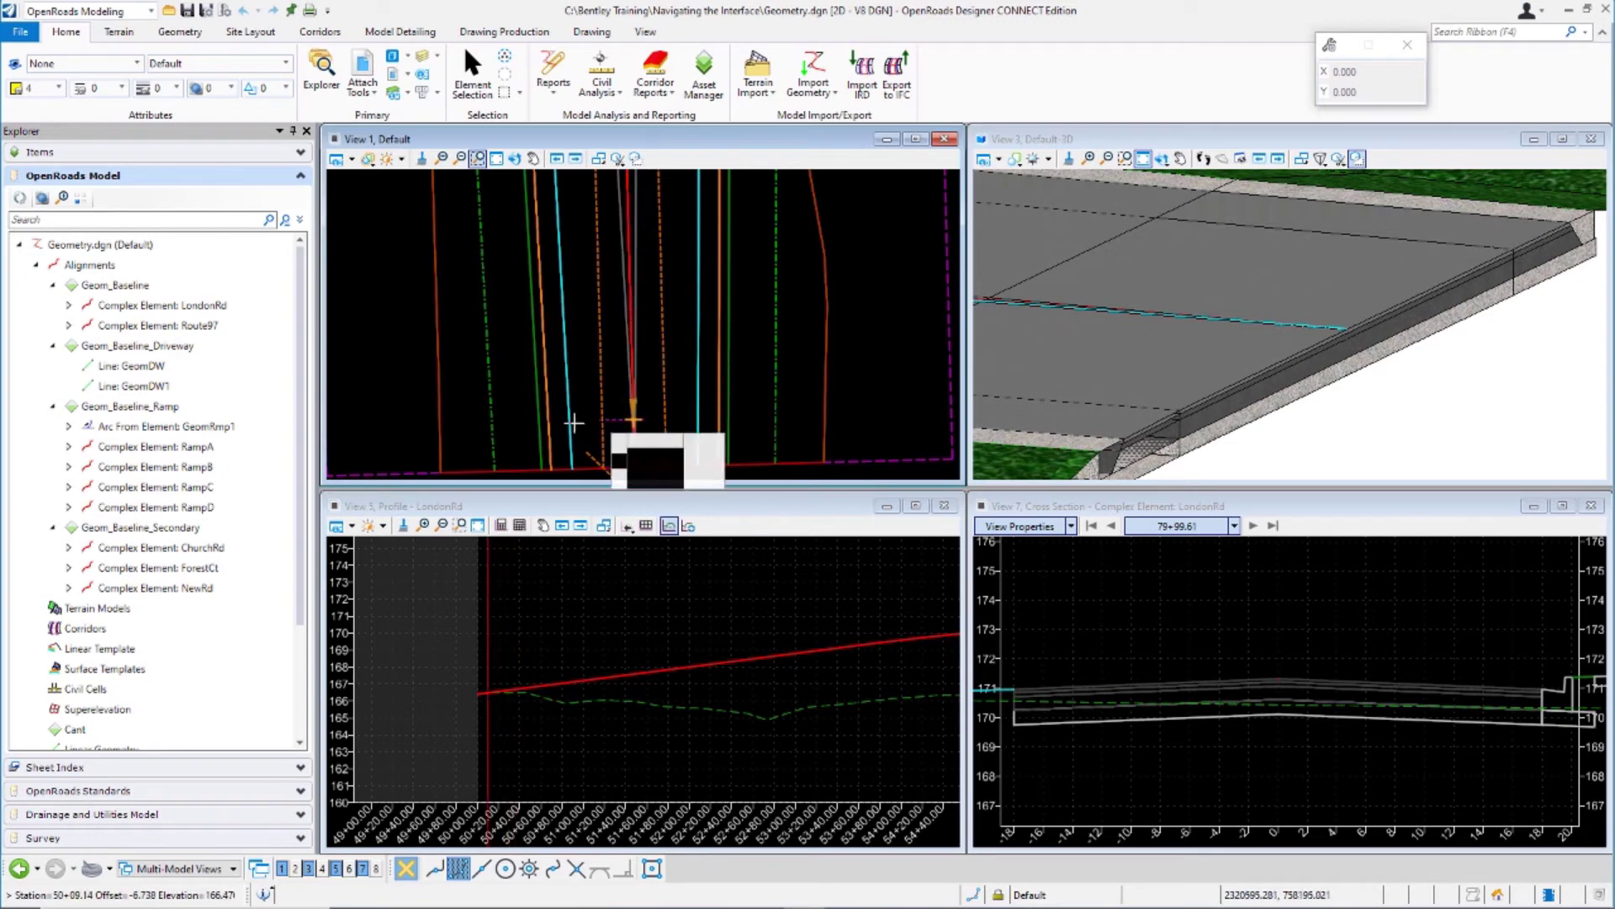
scroll(574, 423, down, 4)
scroll(571, 423, down, 3)
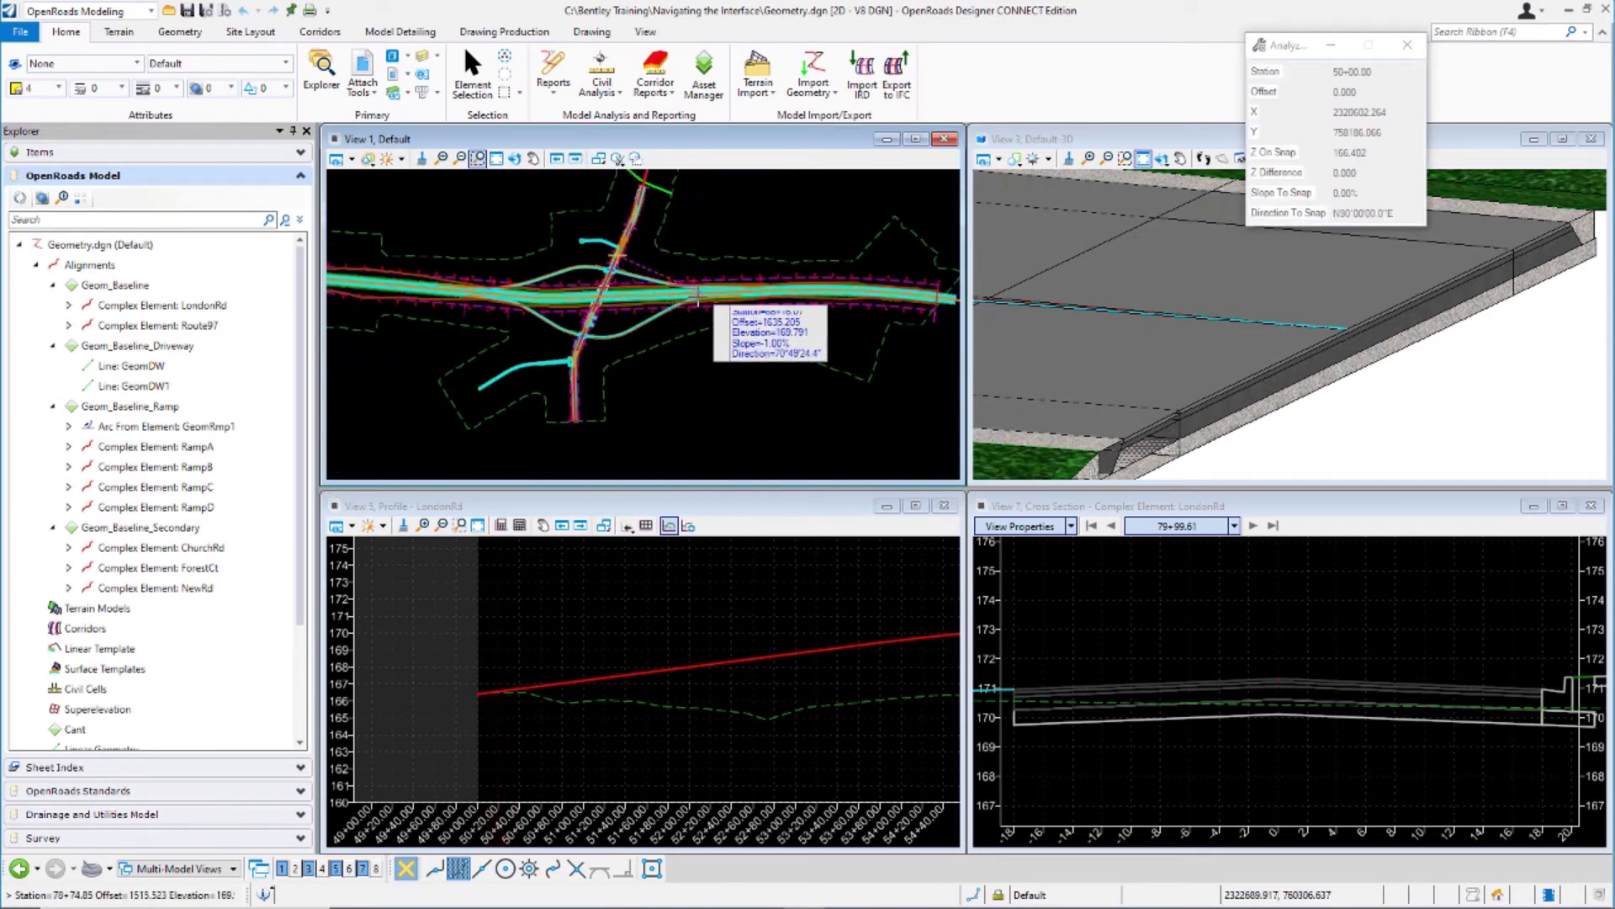
click(628, 380)
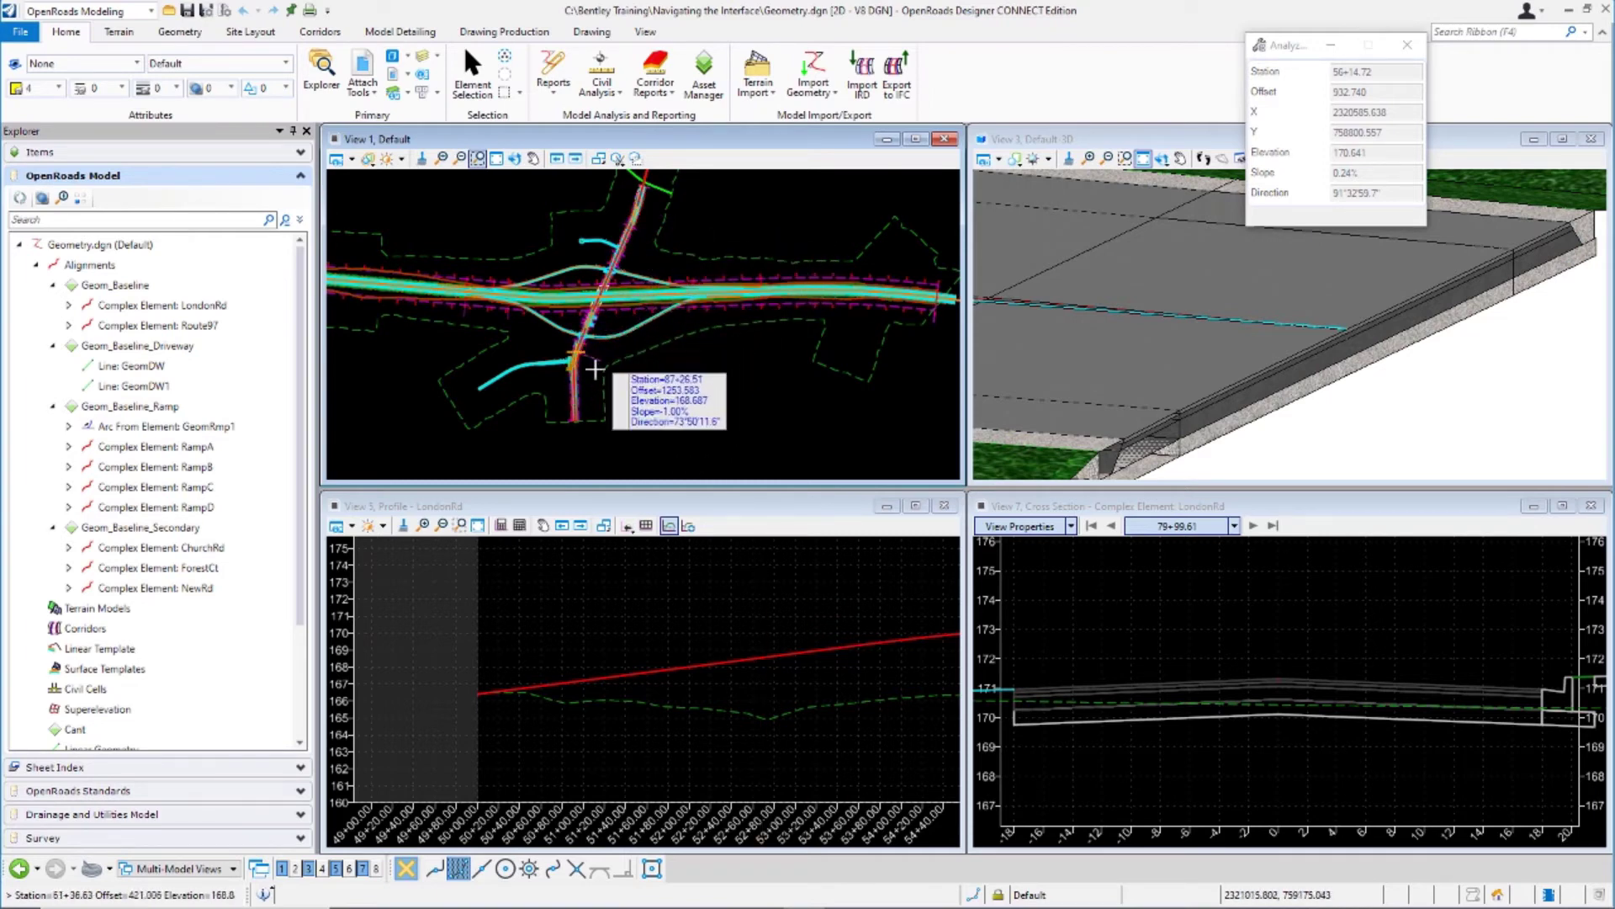
click(623, 417)
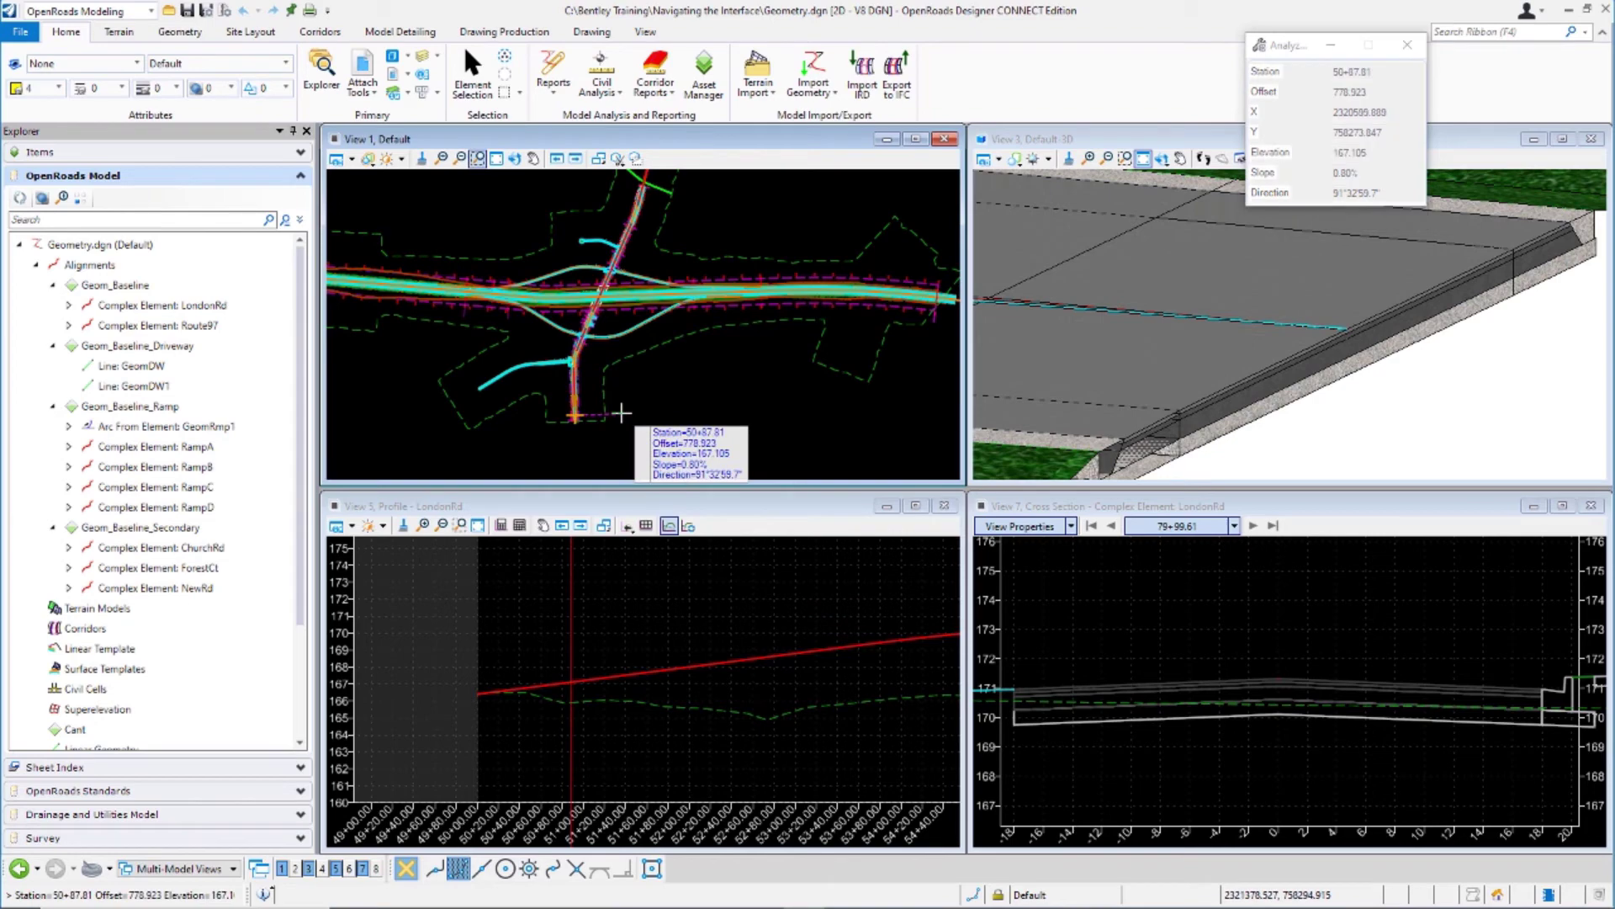
scroll(569, 655, down, 3)
scroll(564, 658, down, 5)
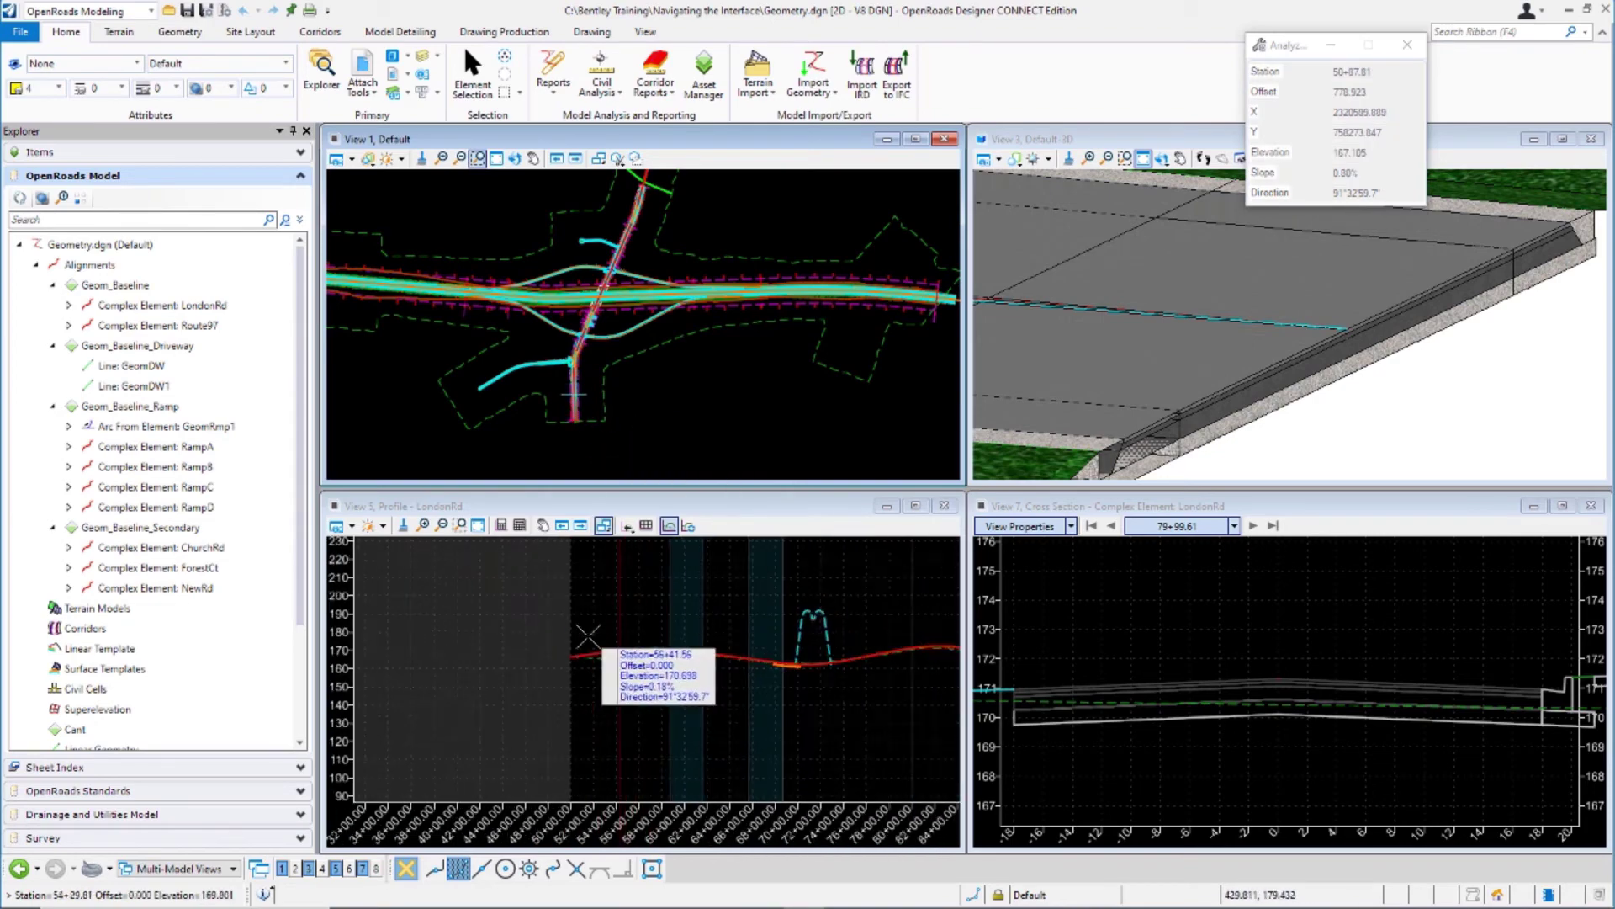
scroll(750, 606, up, 1)
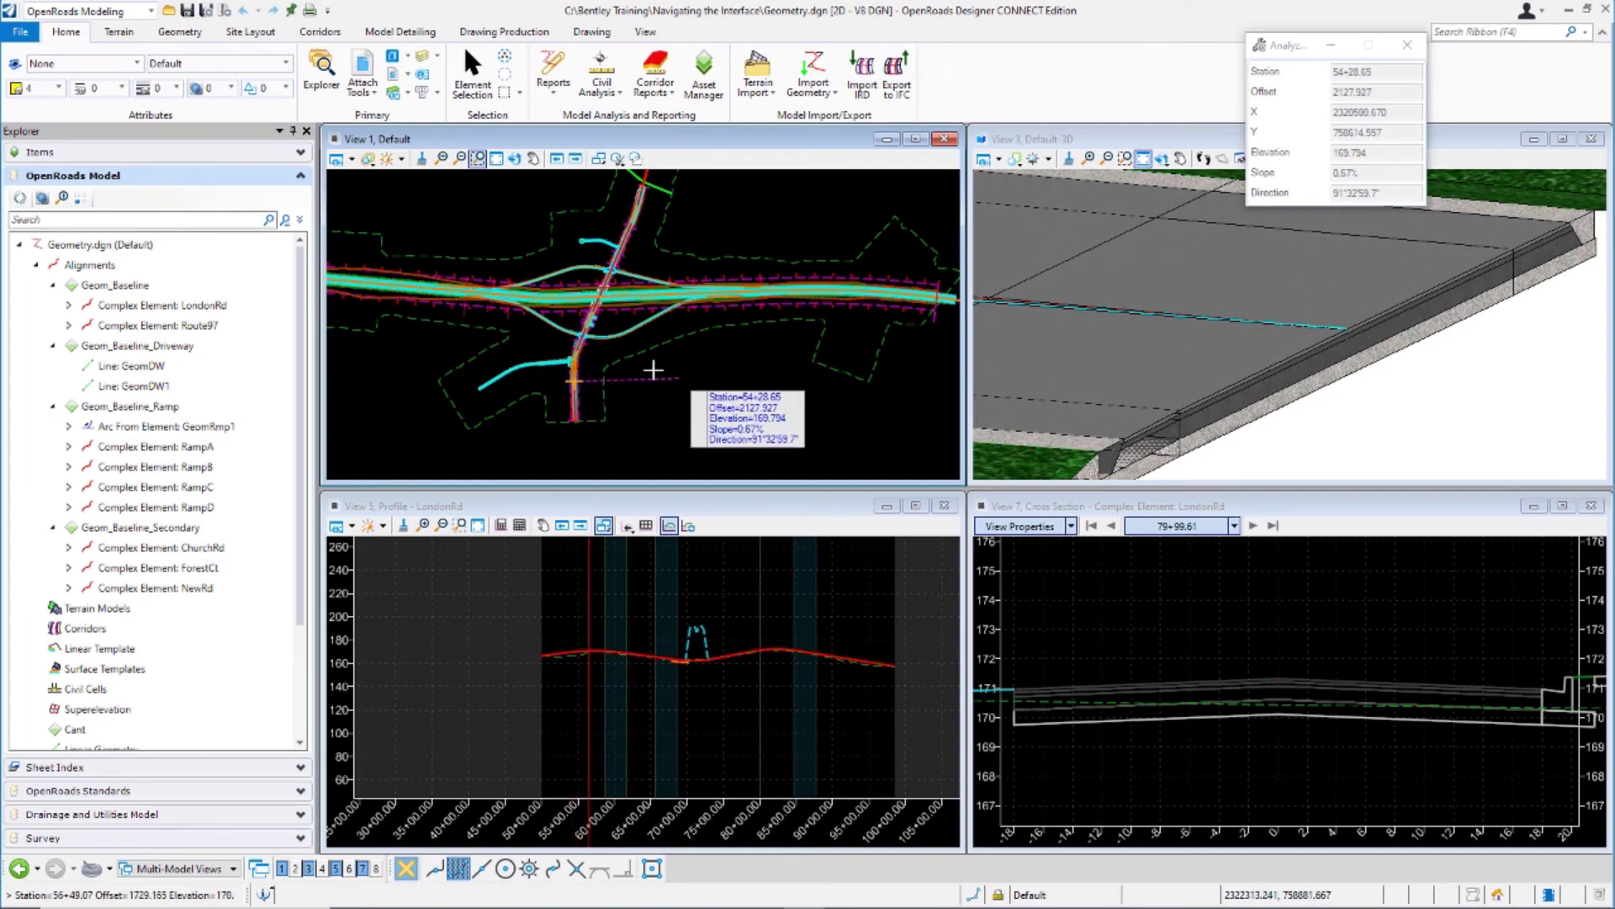
scroll(556, 358, up, 4)
Analyze a LondonRd centerline point at Church Rd: station 59+96.86, Z on snap 170.646
scroll(552, 361, up, 3)
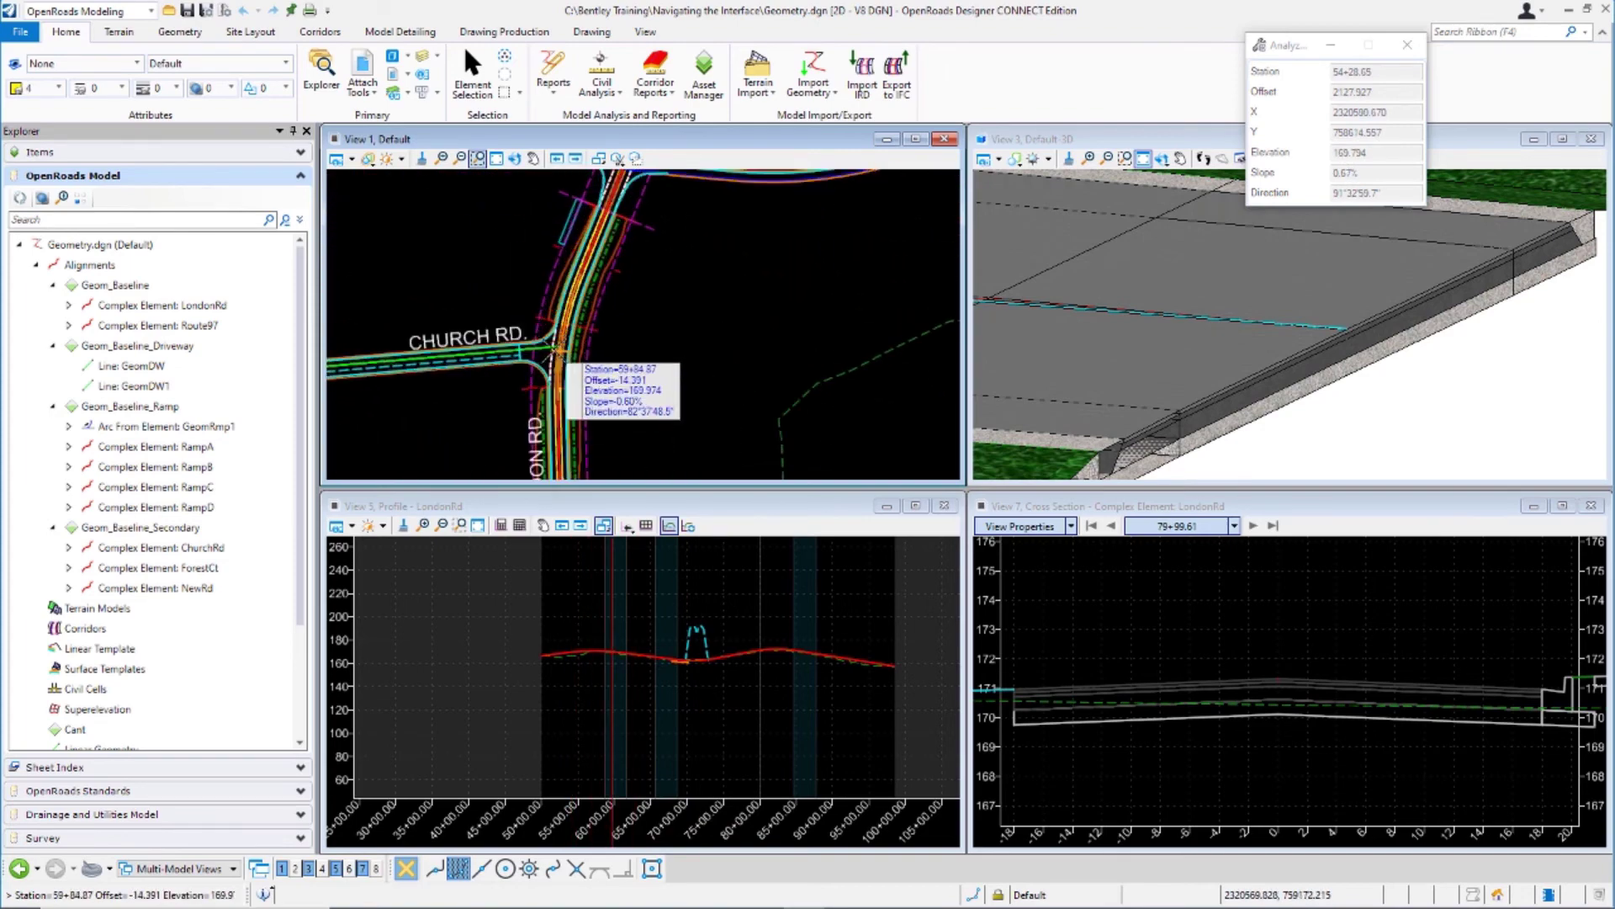
scroll(559, 352, up, 3)
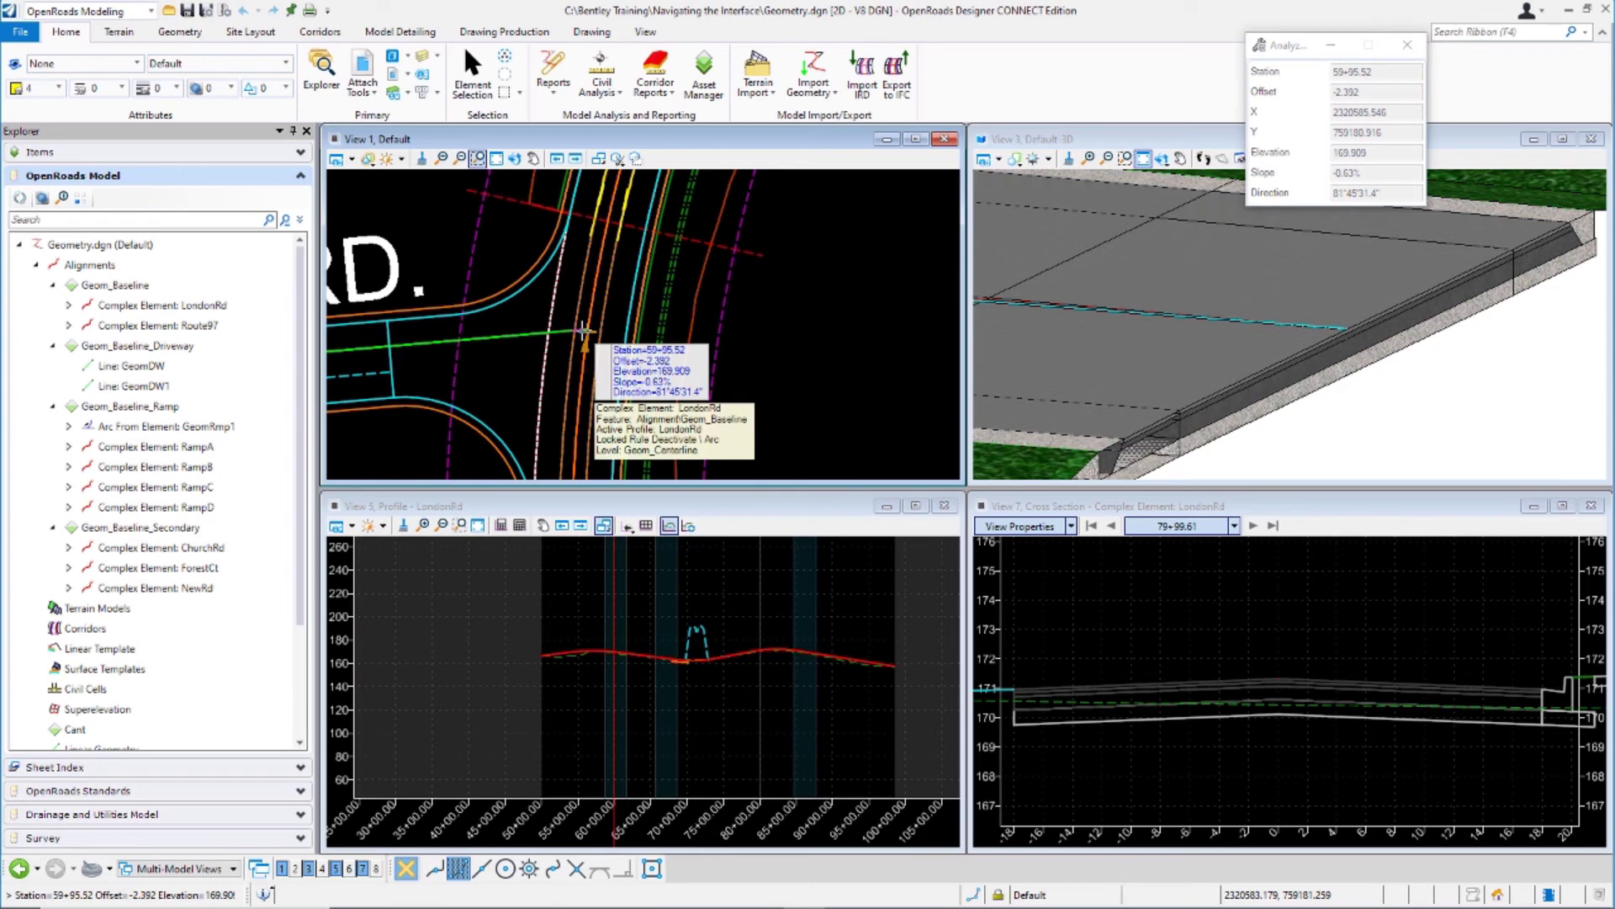
click(586, 329)
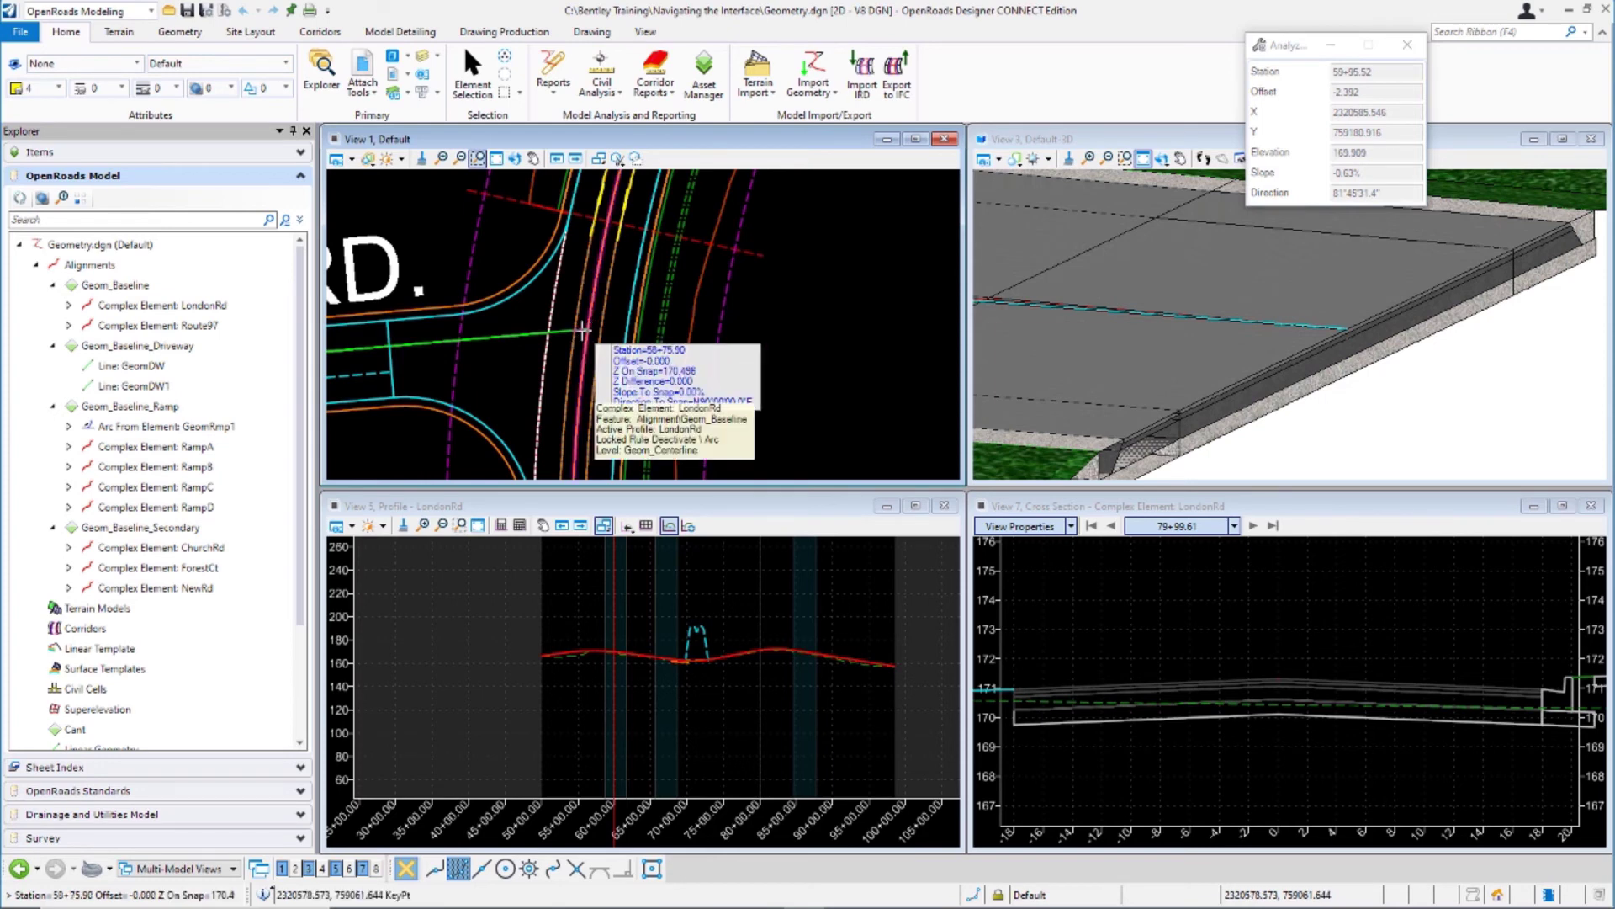
right_click(764, 332)
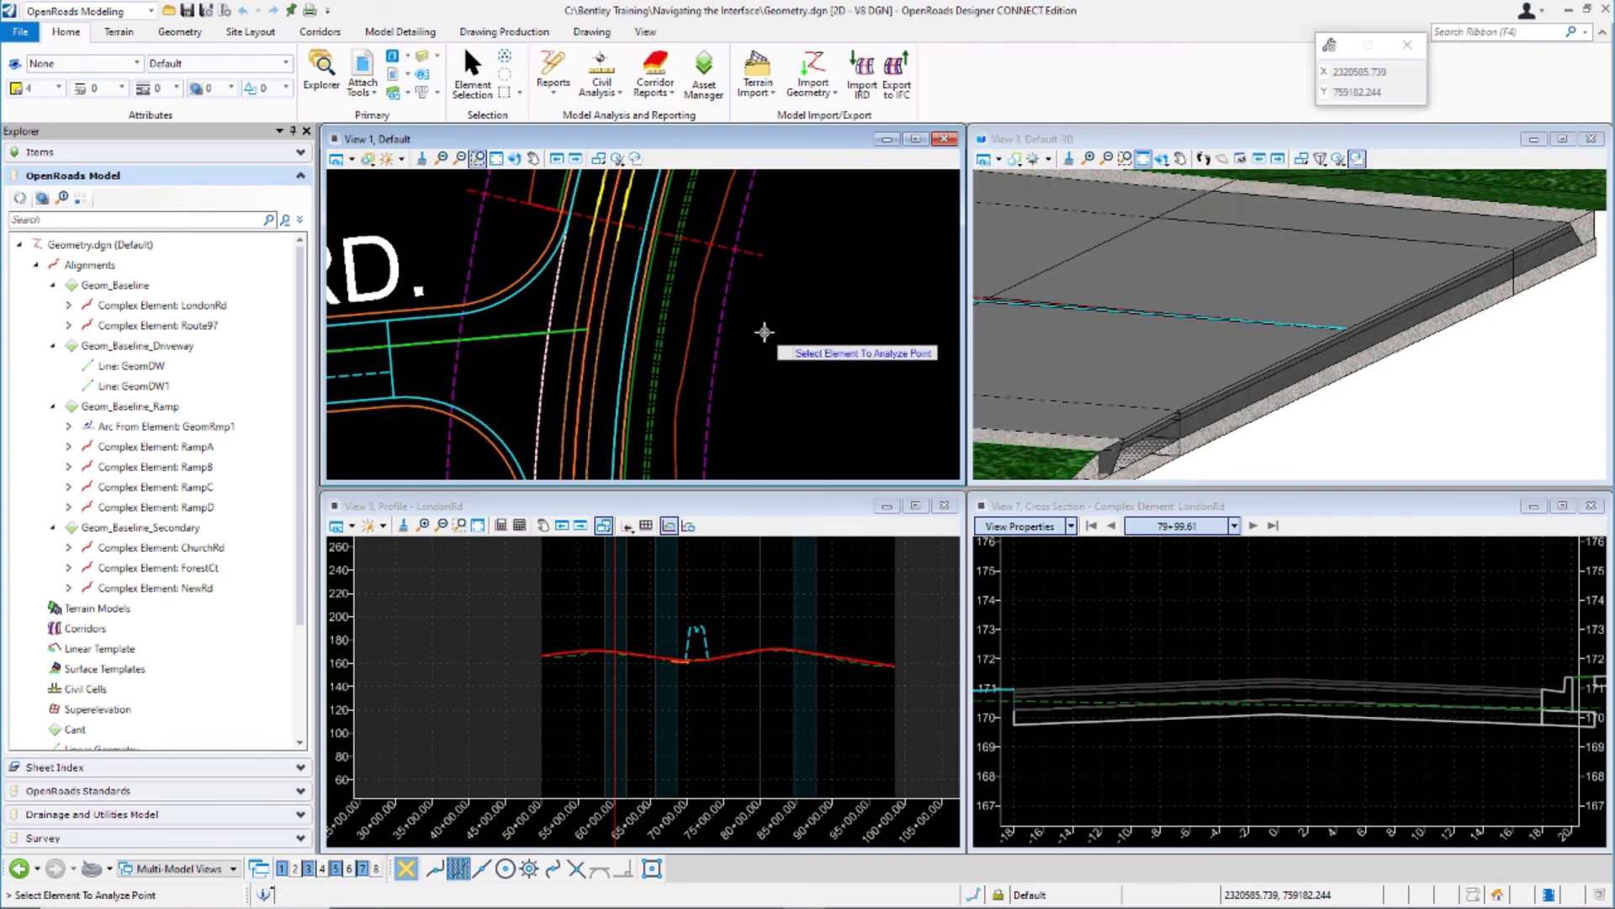